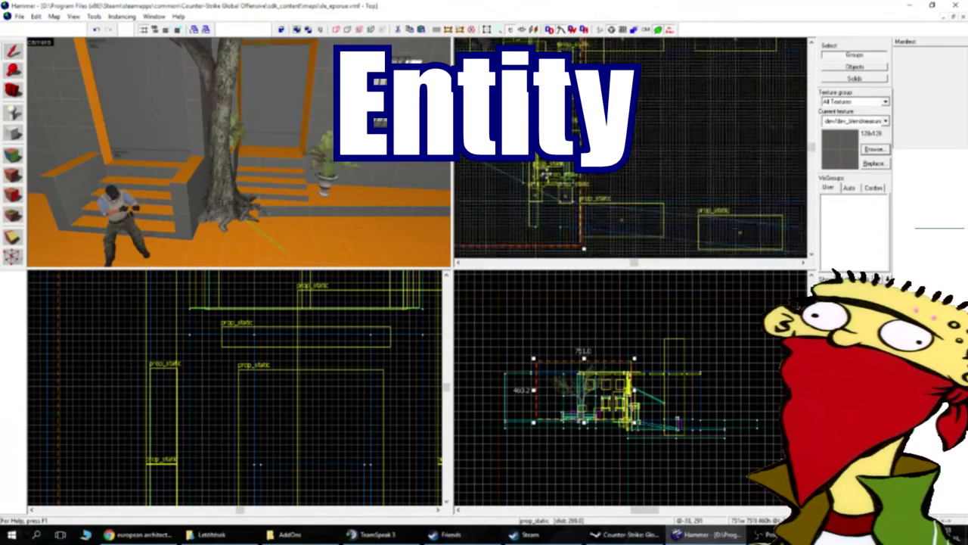
scroll(700, 113, down, 3)
click(699, 114)
click(751, 64)
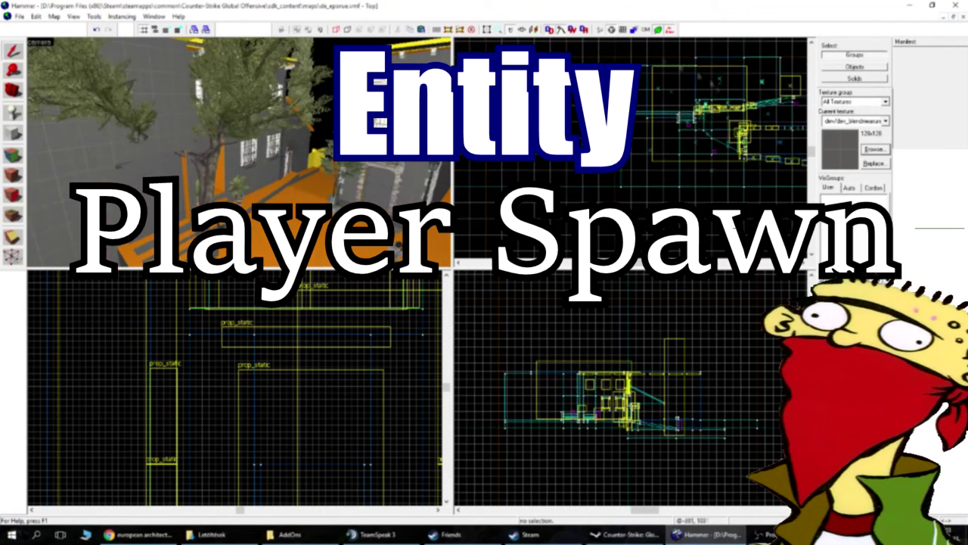
key(ctrl+z)
drag(750, 64, 699, 43)
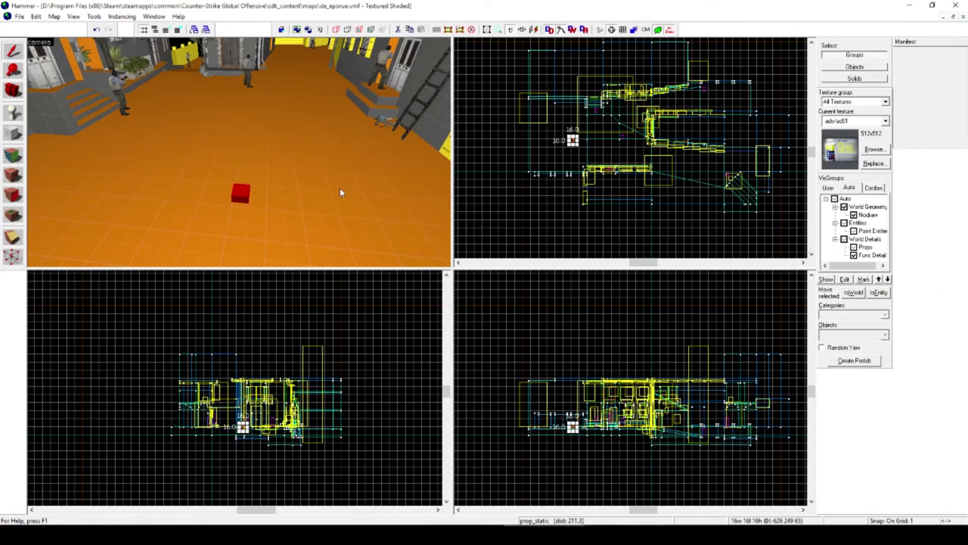
Place an info_player_terrorist entity on the orange ground beside the small prop_static cube.
scroll(340, 192, down, 2)
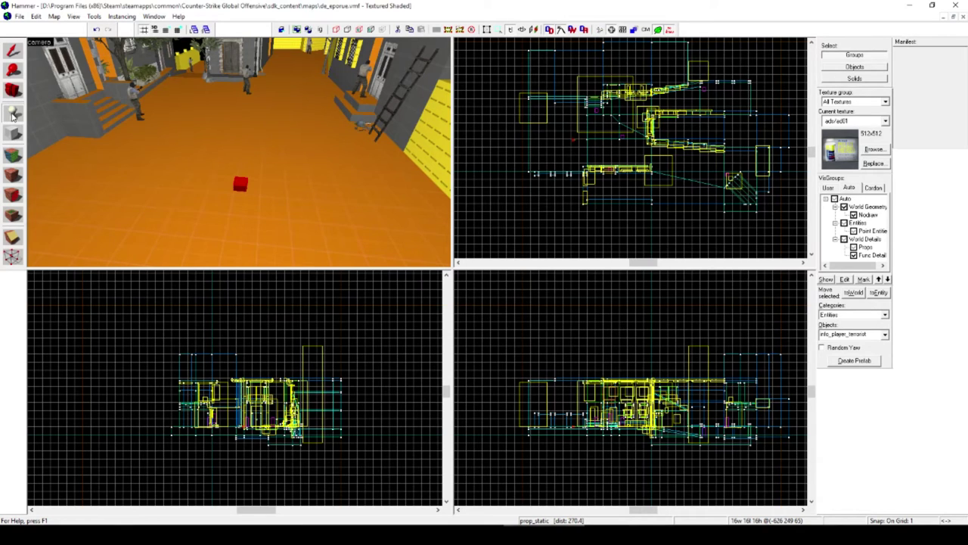
click(13, 113)
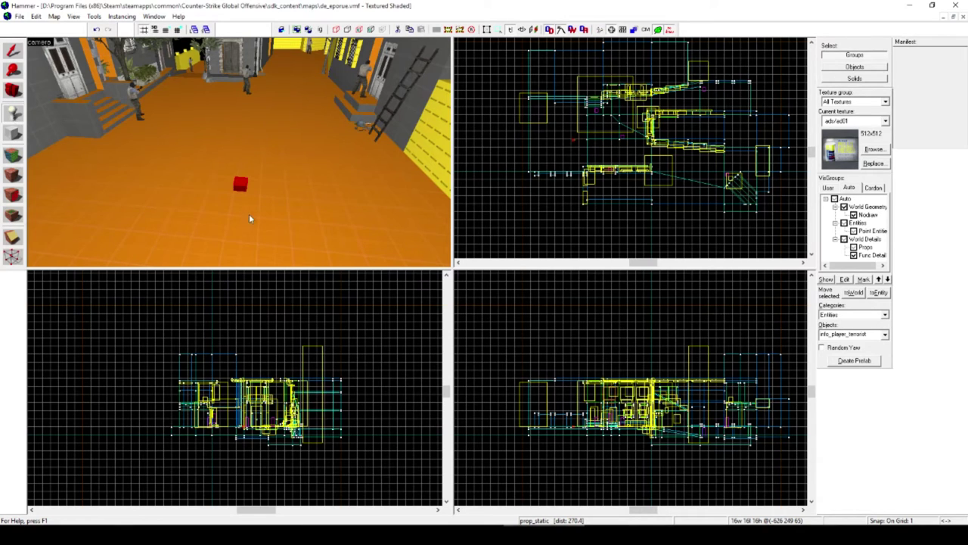
click(306, 196)
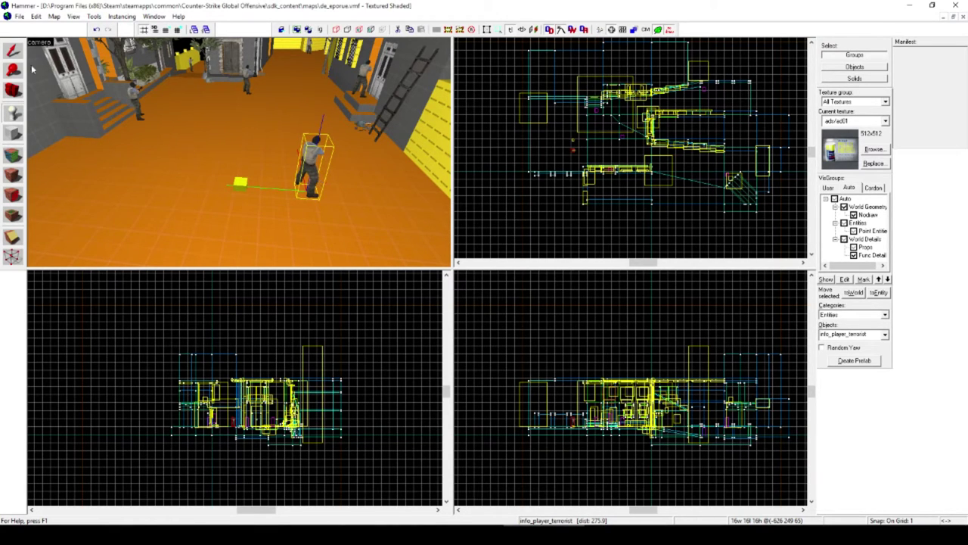
click(12, 50)
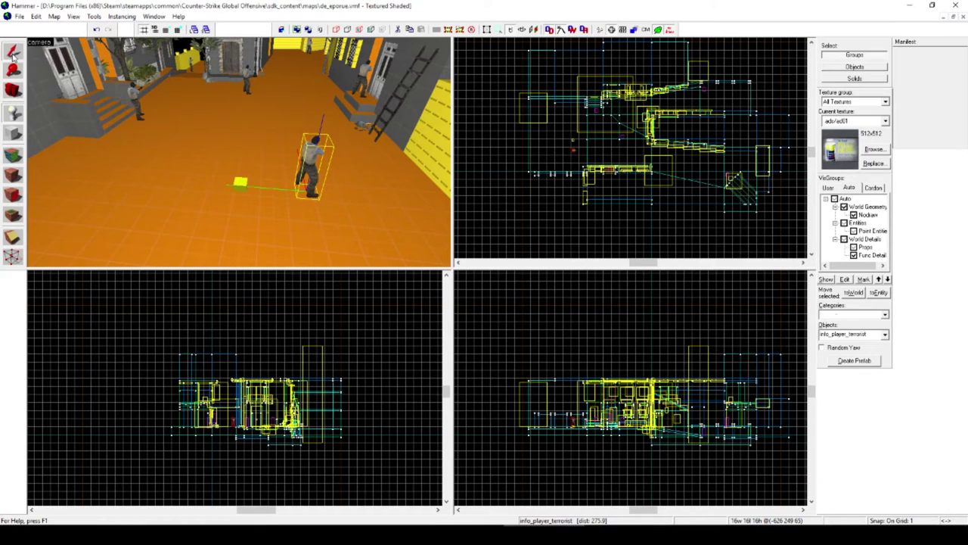
Examine the class and keyvalues in the new terrorist spawn's object properties, keeping the figure in view.
double_click(315, 158)
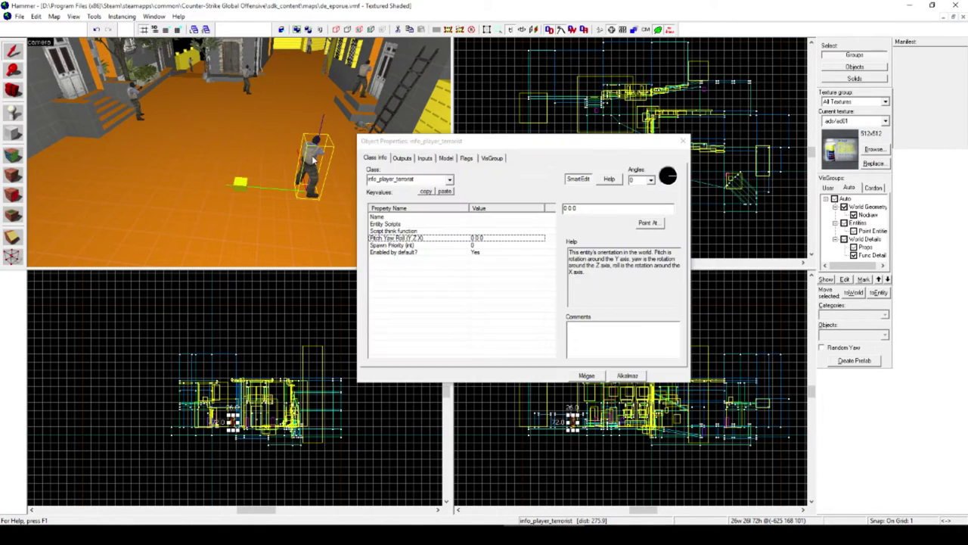
drag(460, 138, 376, 128)
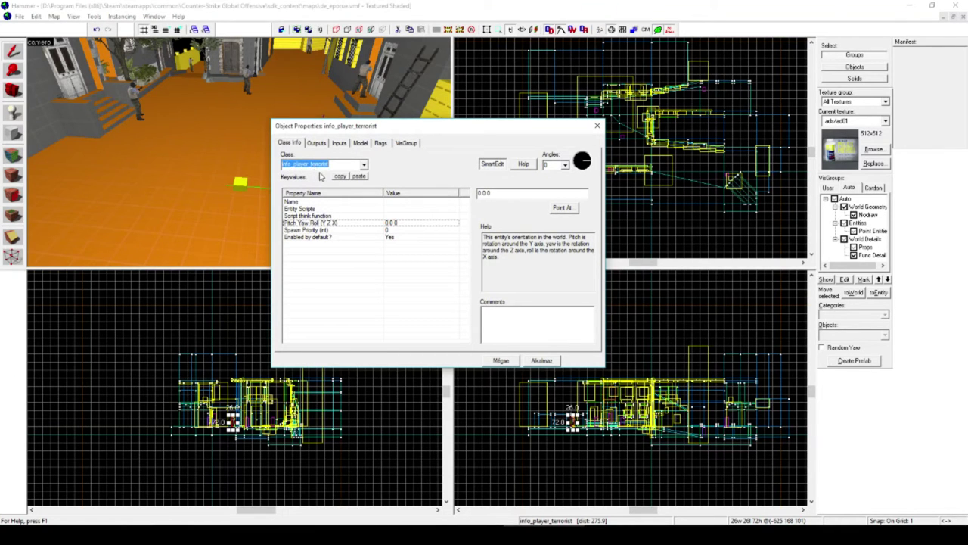
drag(367, 129, 424, 133)
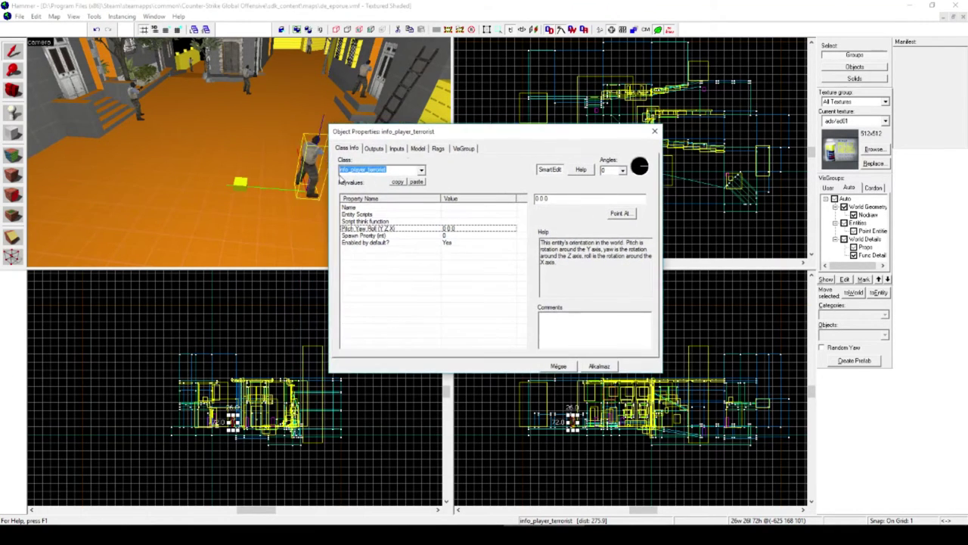
click(312, 161)
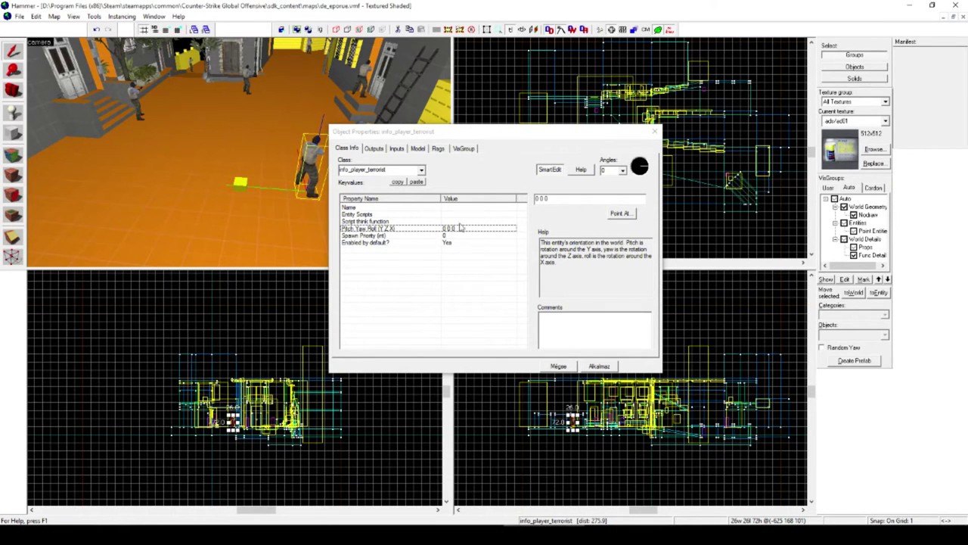
drag(506, 134, 456, 143)
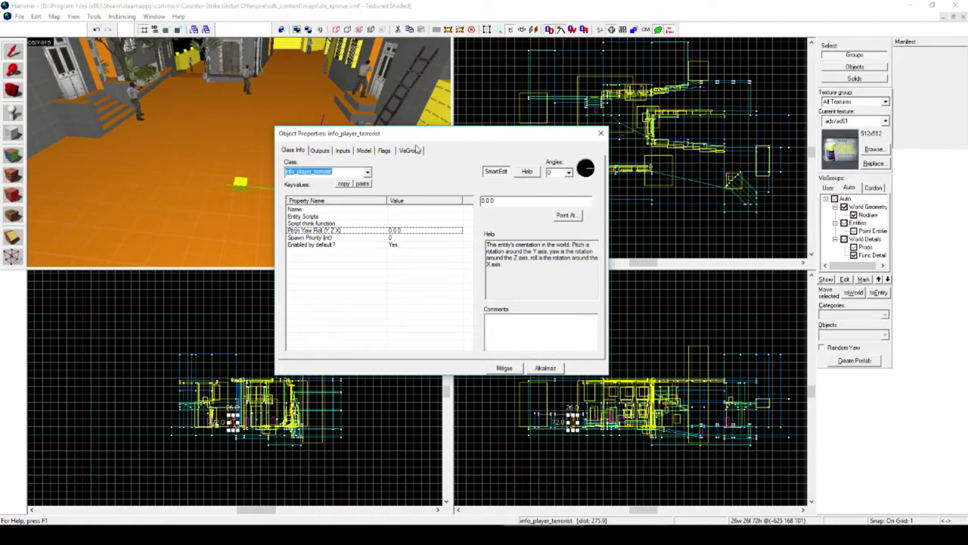
drag(493, 136, 603, 126)
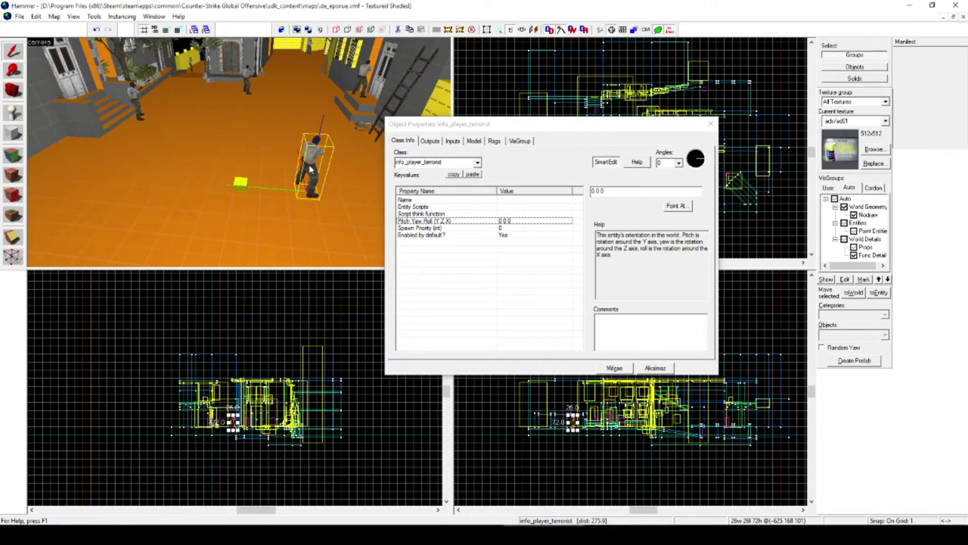
click(710, 124)
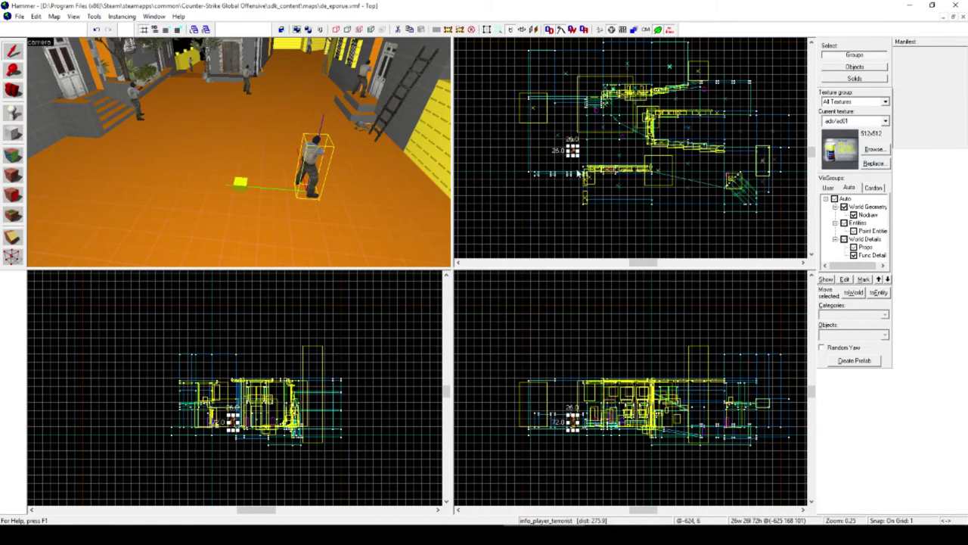
Duplicate the terrorist spawn in the Top view, placing the copy about 59 units away along negative Y.
scroll(575, 145, up, 3)
scroll(575, 145, up, 5)
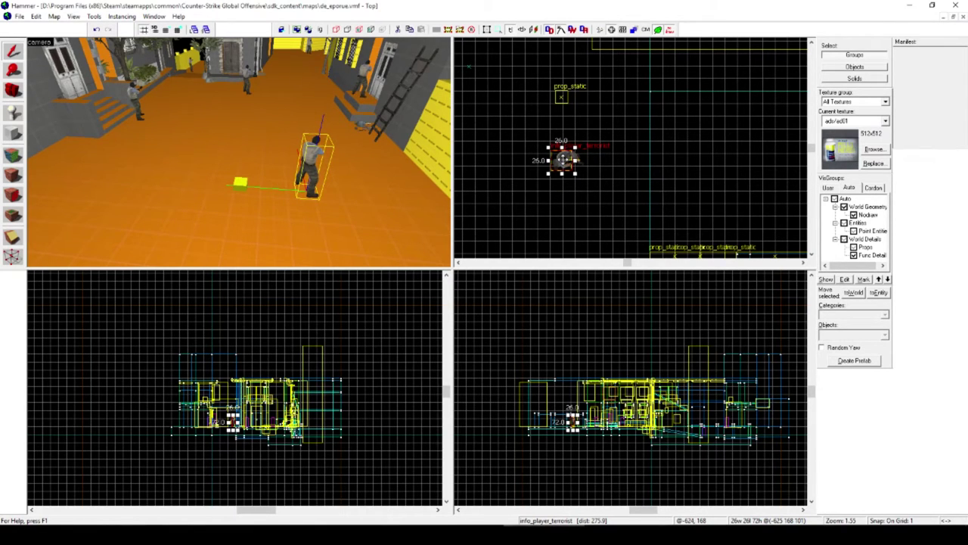
drag(563, 159, 562, 204)
Change the duplicated spawn's class to info_player_counterterrorist, apply it and close its properties.
key(d)
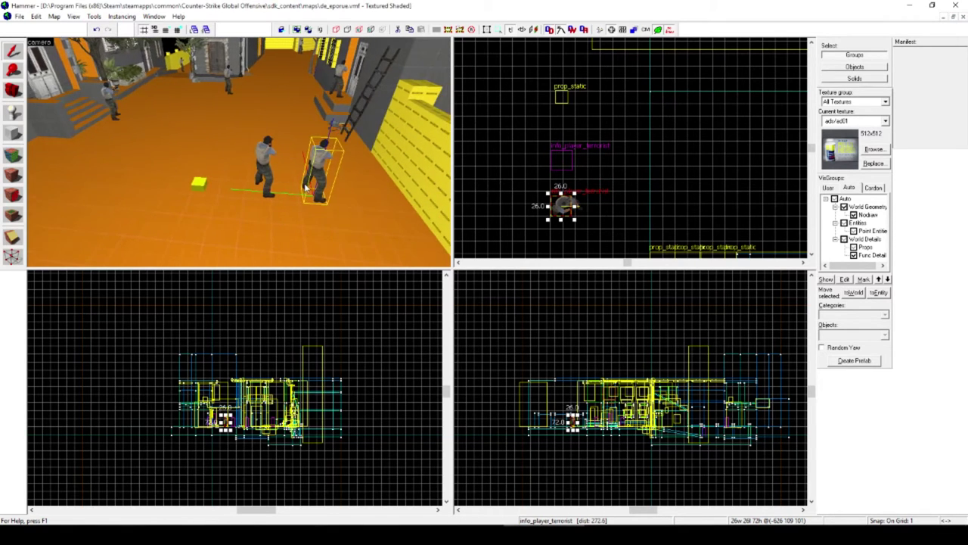
click(230, 156)
click(292, 181)
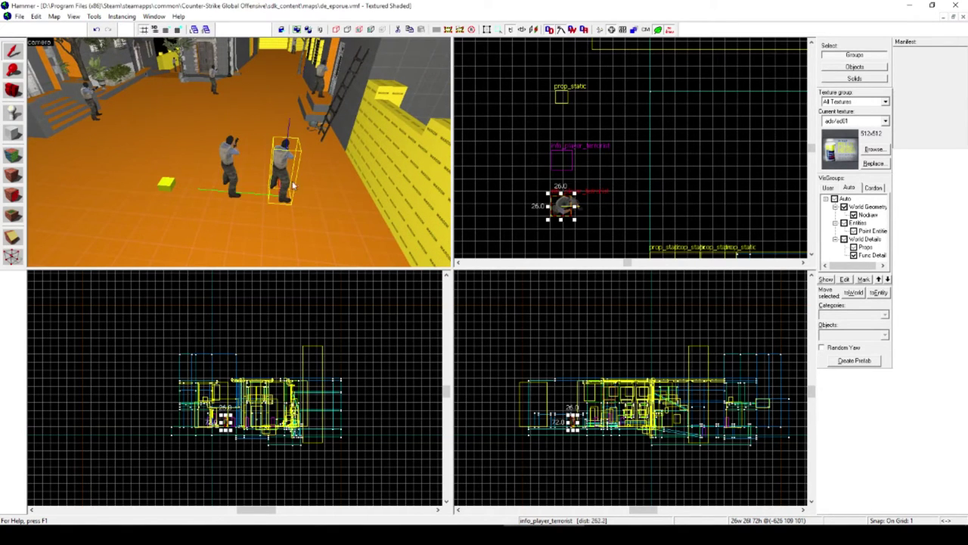
double_click(285, 160)
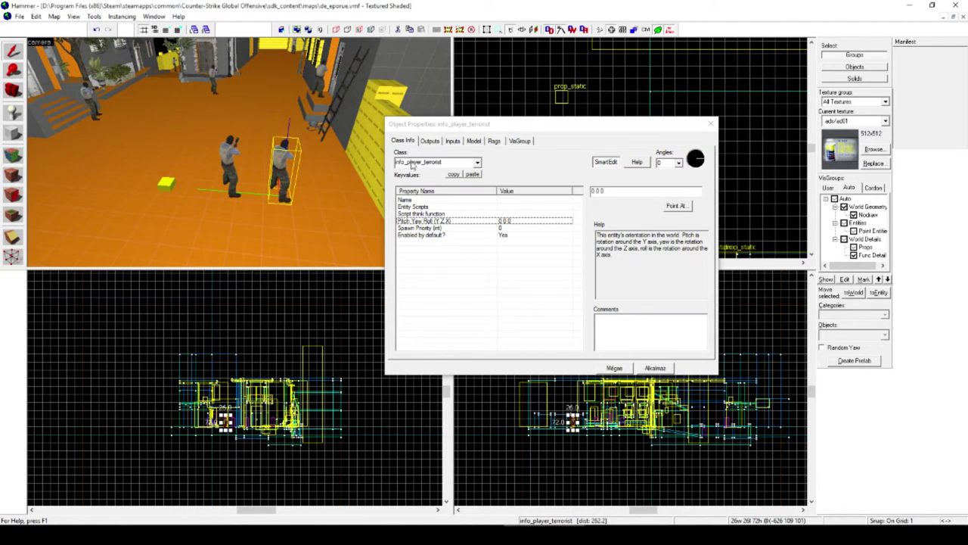
click(477, 163)
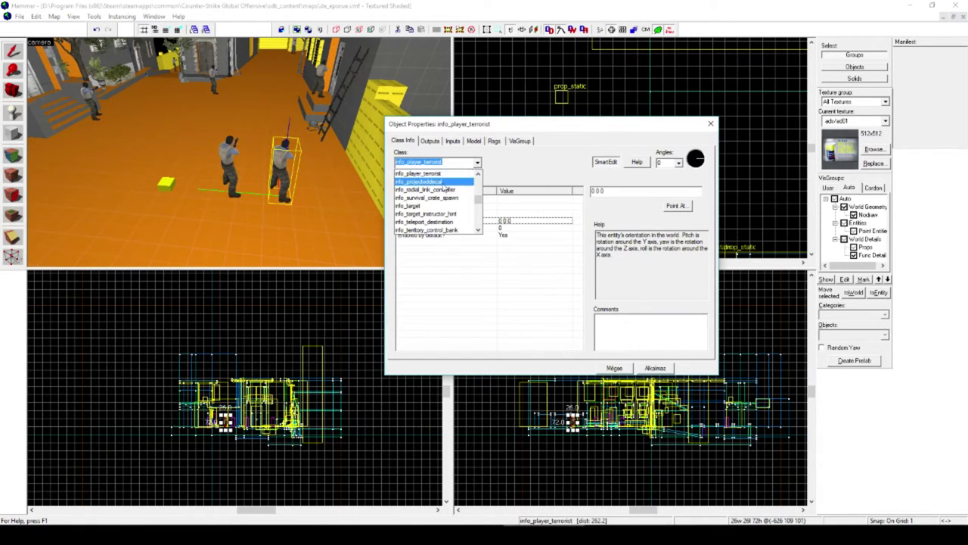
scroll(446, 193, up, 1)
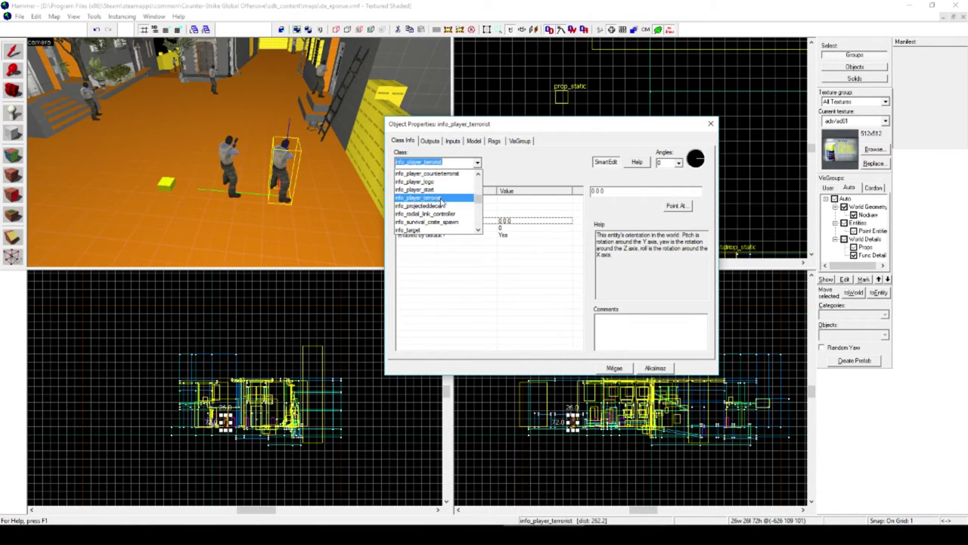
click(428, 173)
click(656, 368)
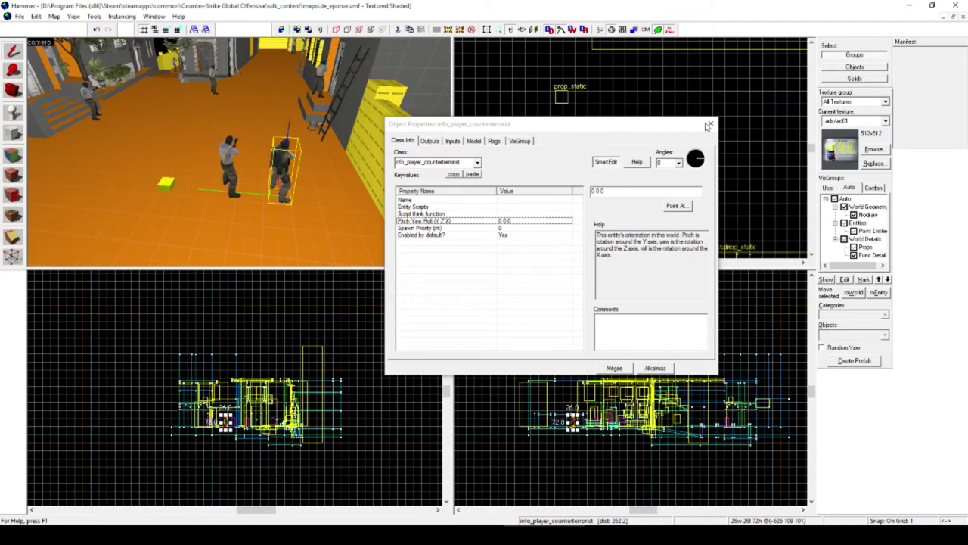
click(710, 124)
Inspect the counter-terrorist and terrorist spawn figures from the front and from behind in the camera view.
key(z)
key(w)
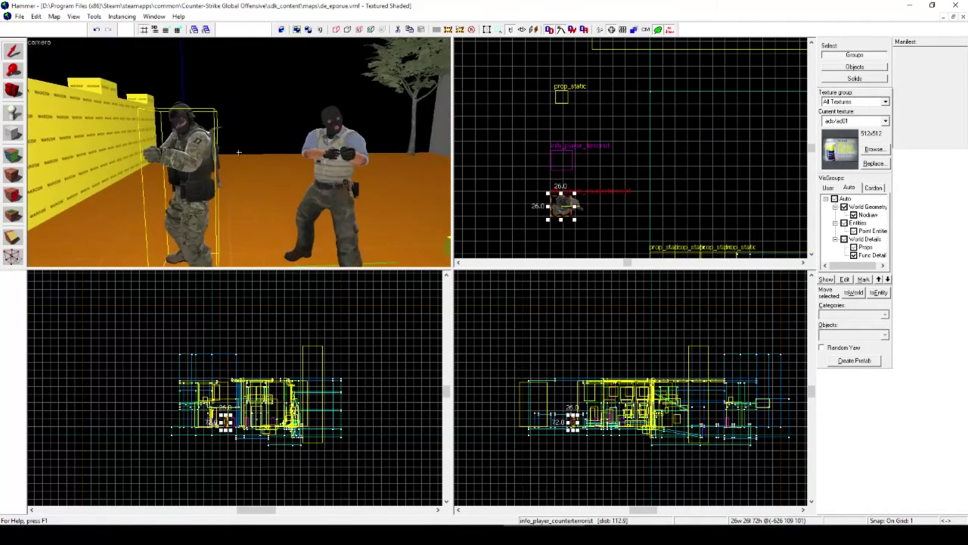
key(s)
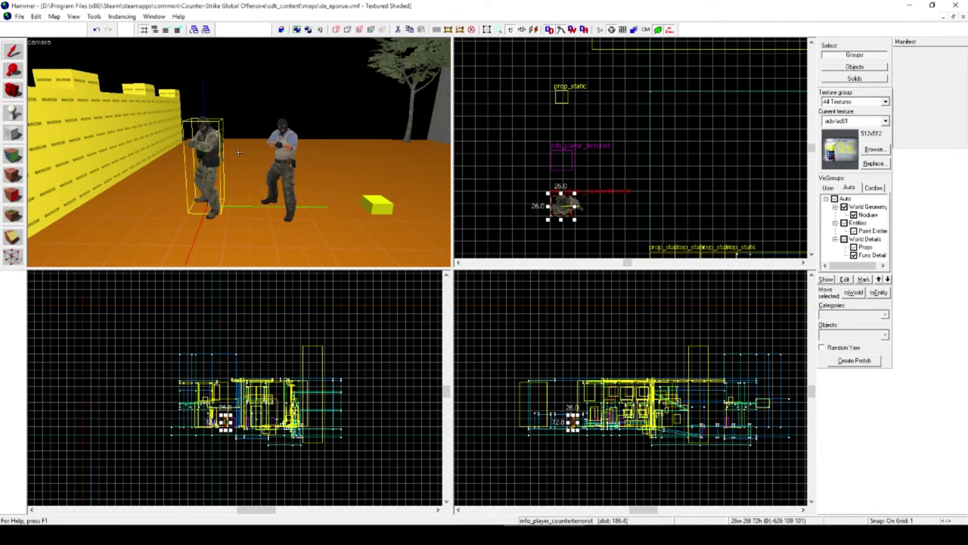
key(d)
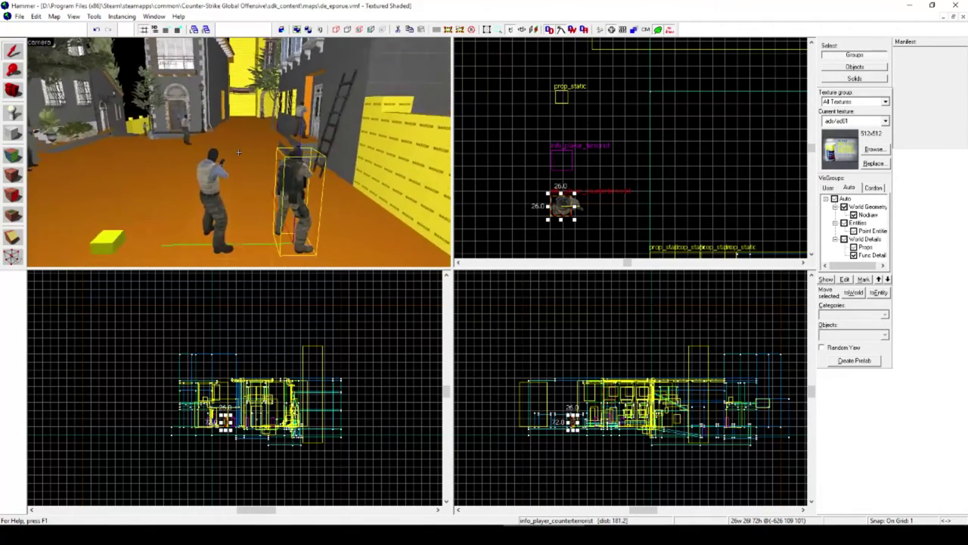
key(s)
key(a)
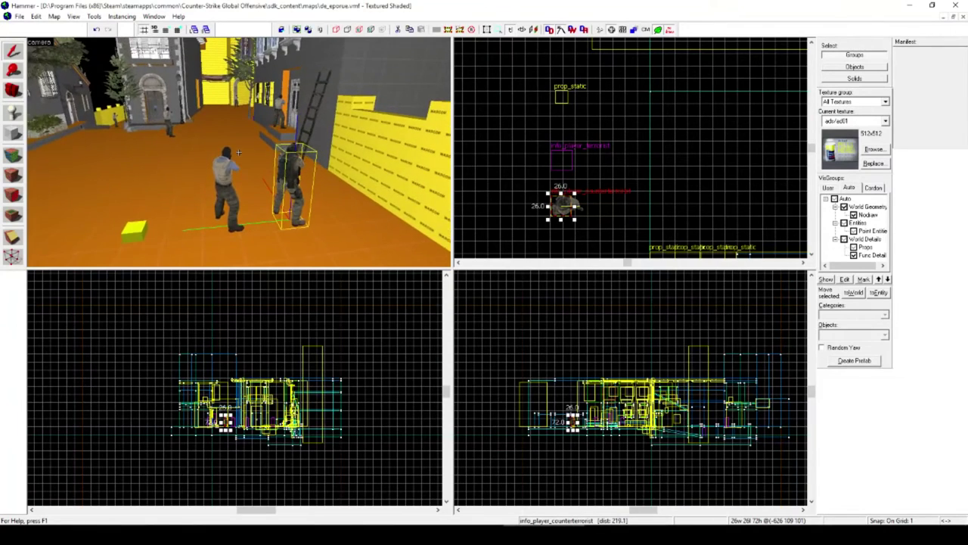
key(z)
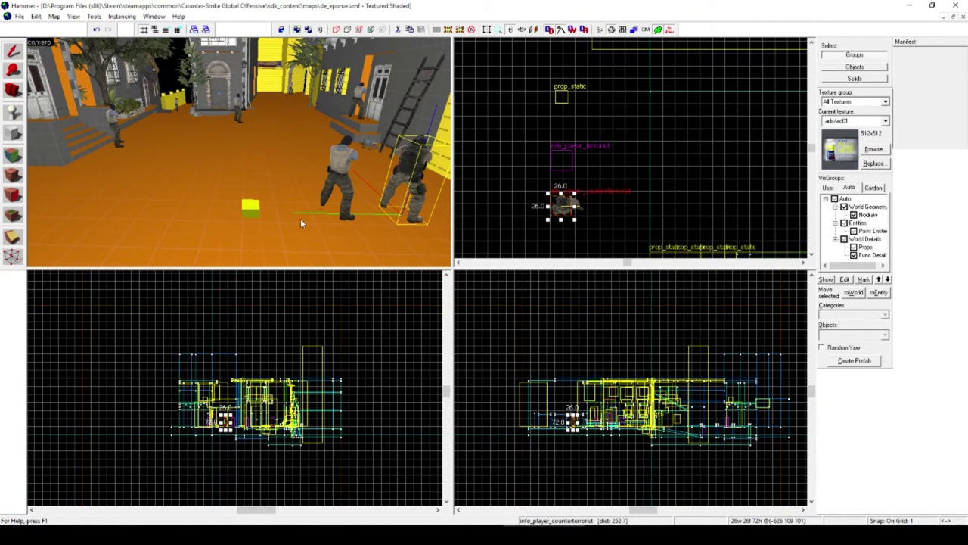
Review the small cube's prop_static properties, including the available entity classes and the World Model entry.
double_click(252, 208)
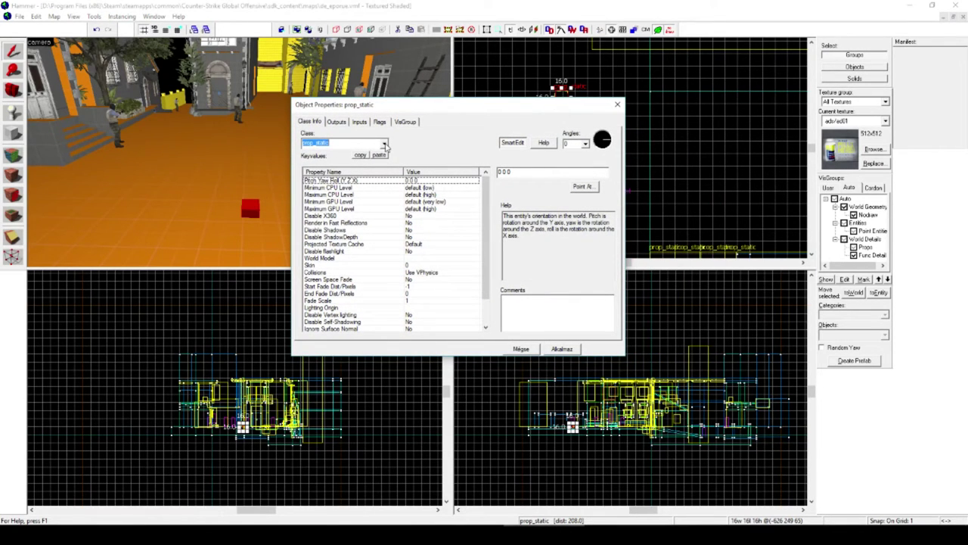
click(385, 145)
scroll(386, 194, up, 3)
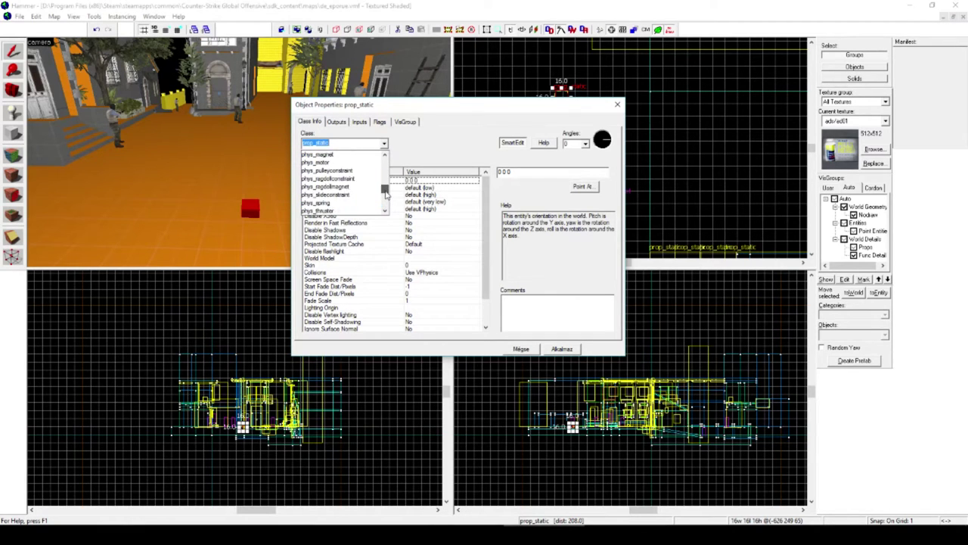
scroll(385, 194, down, 5)
click(411, 146)
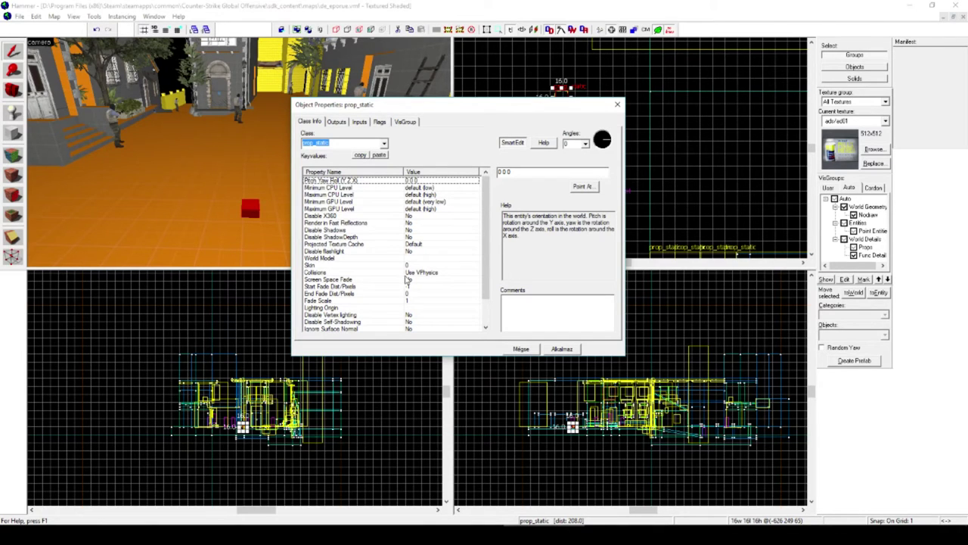
click(414, 259)
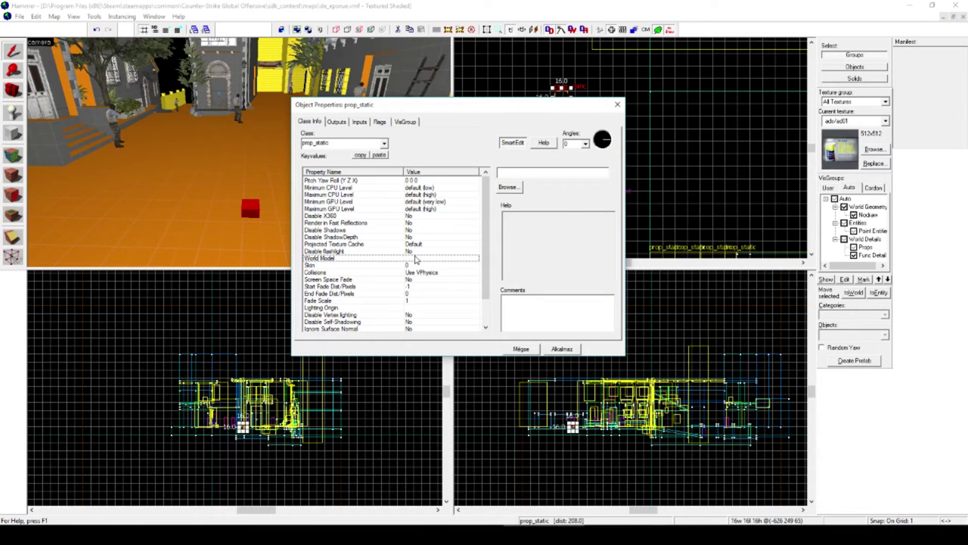
click(214, 168)
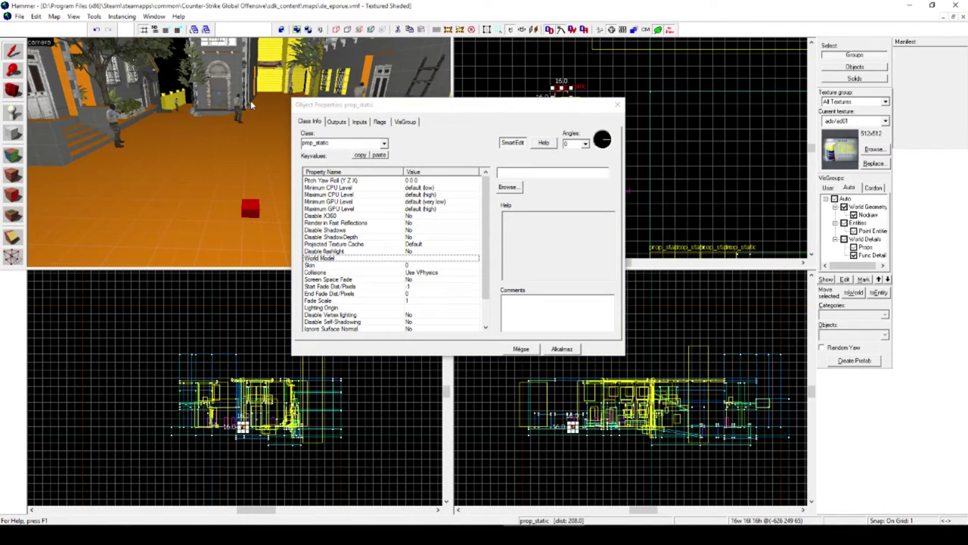
click(616, 105)
Fly around the plaza in the camera view to examine its buildings and existing props.
key(z)
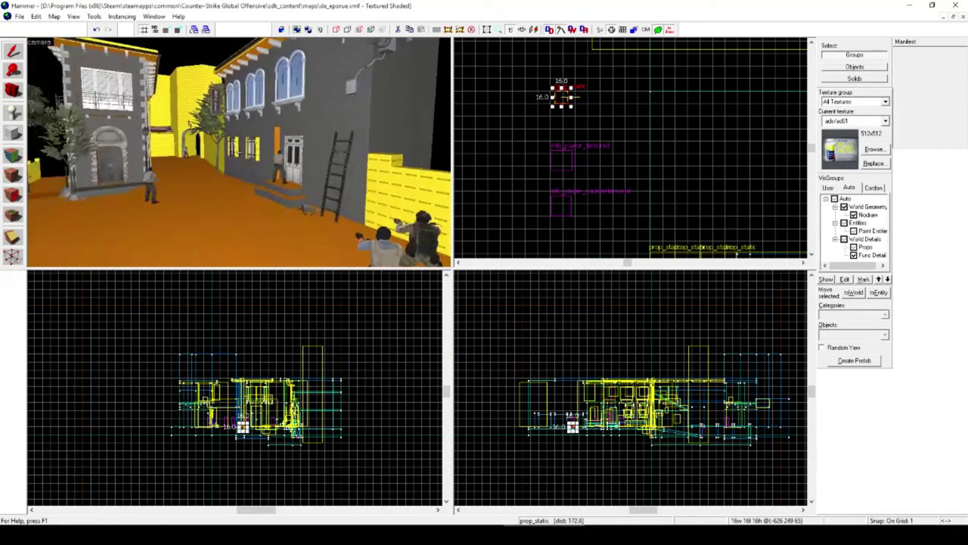
key(s)
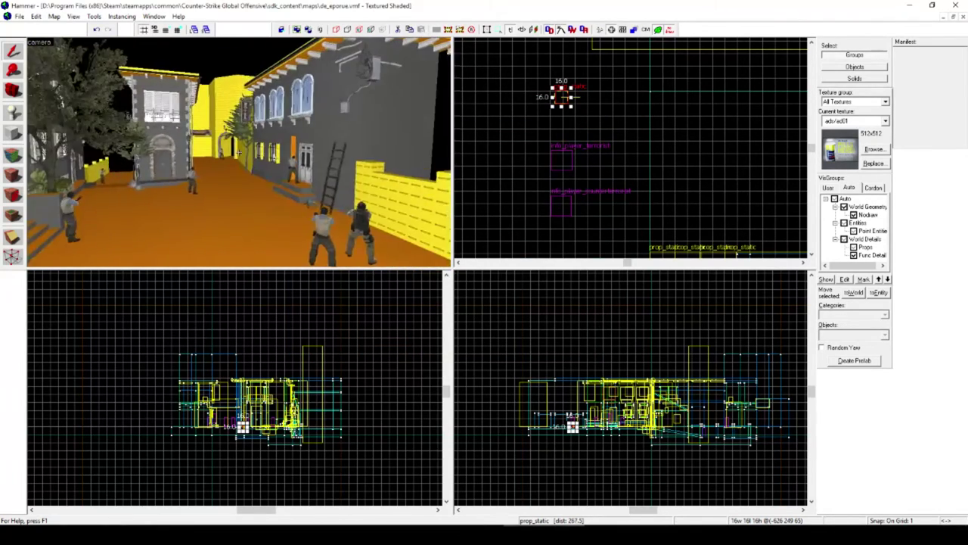
key(d)
key(z)
key(z)
key(z)
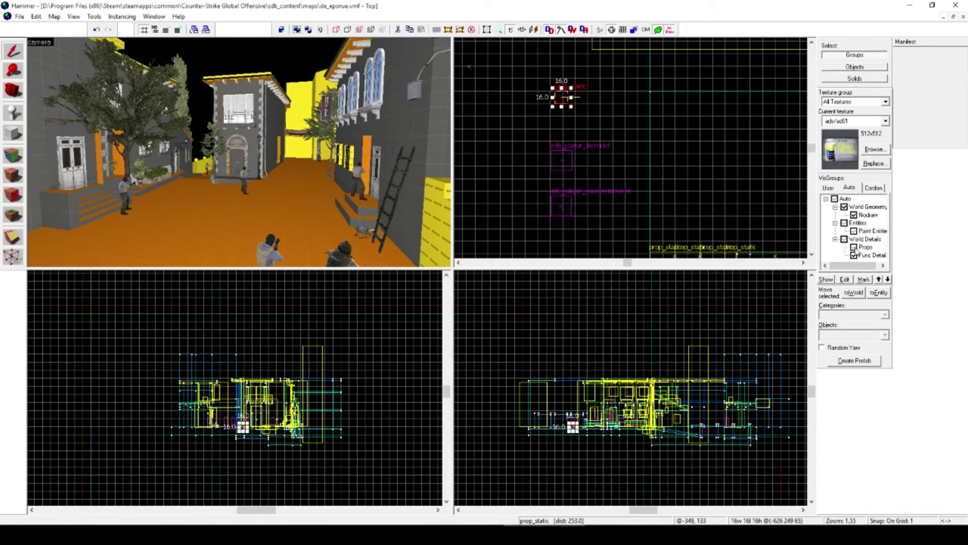
key(h)
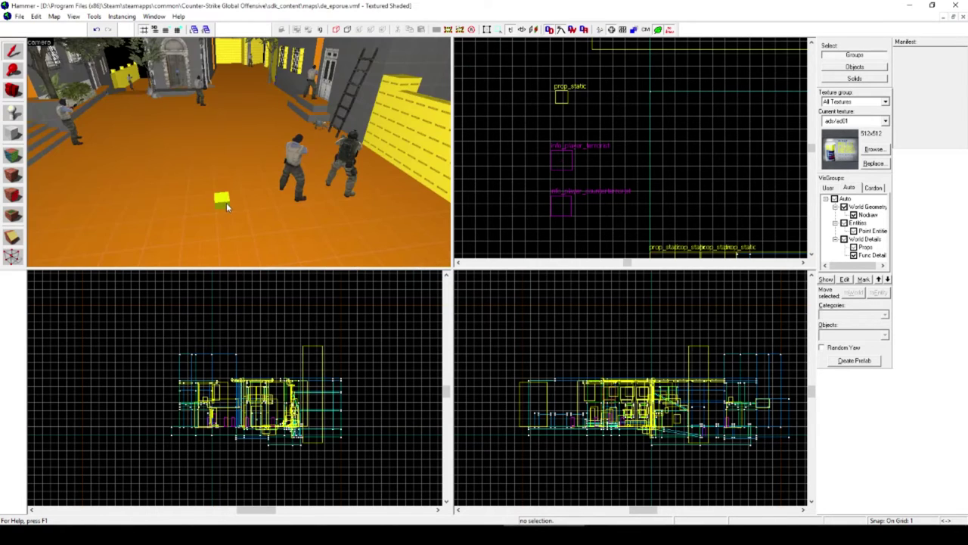
Browse models for the small prop_static cube's World Model, filtering by "tree" and previewing the listed models.
double_click(225, 206)
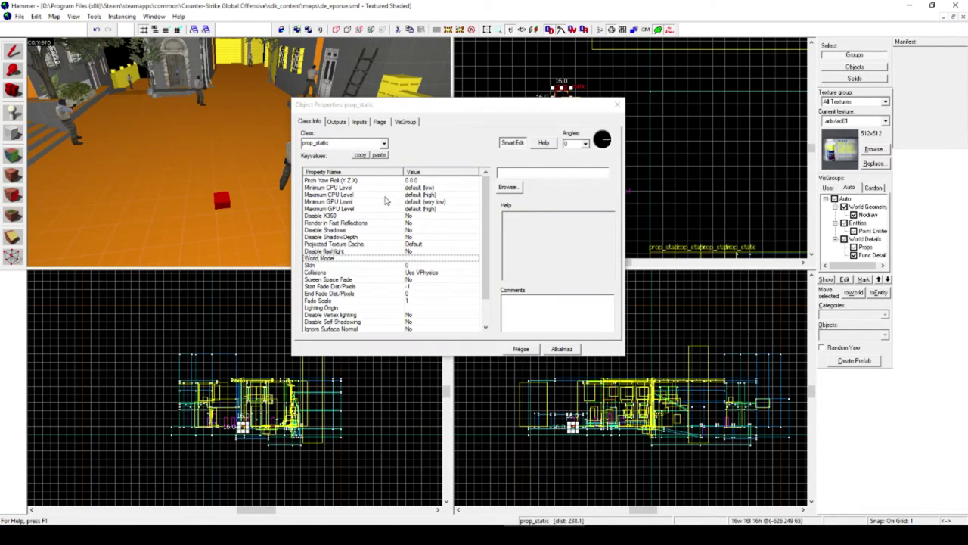
double_click(413, 260)
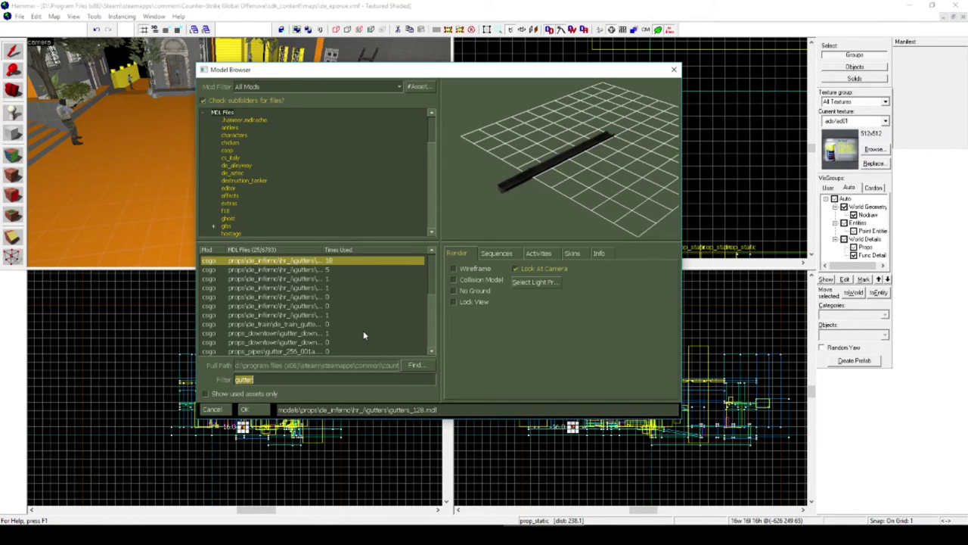
text(tree)
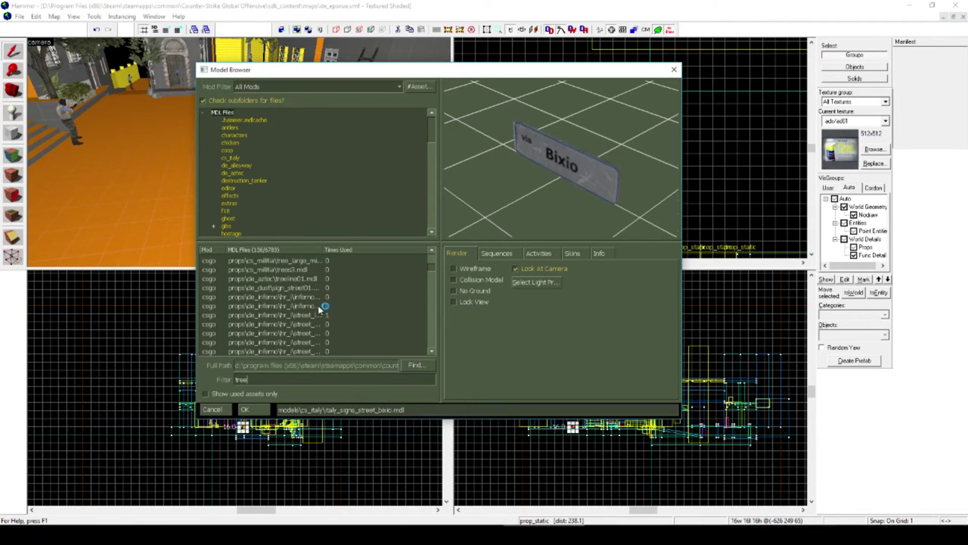
click(319, 306)
click(330, 314)
key(Down)
key(Down)
key(Down)
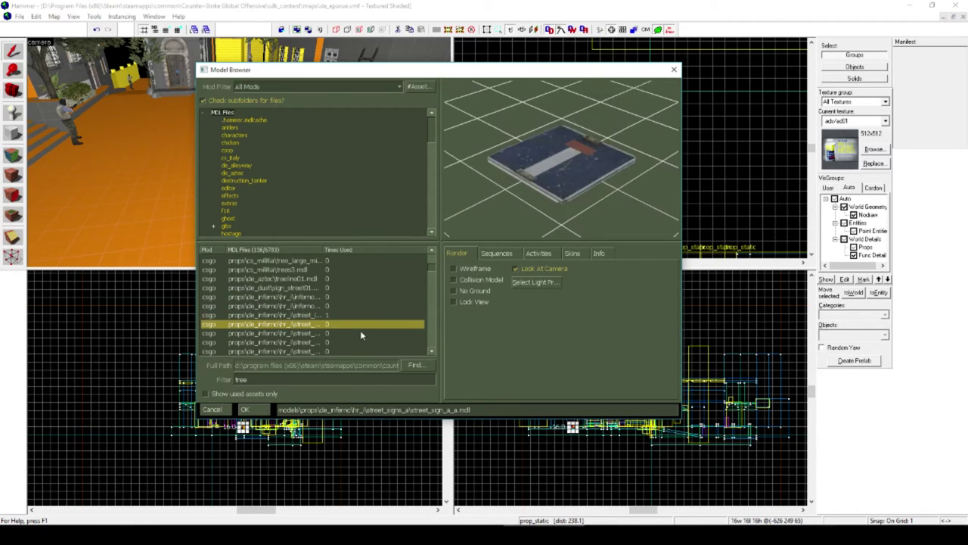
Assign cedar_tree_small_02.mdl as the prop_static's World Model, apply it and close the properties.
scroll(354, 317, down, 6)
click(286, 306)
scroll(301, 312, up, 1)
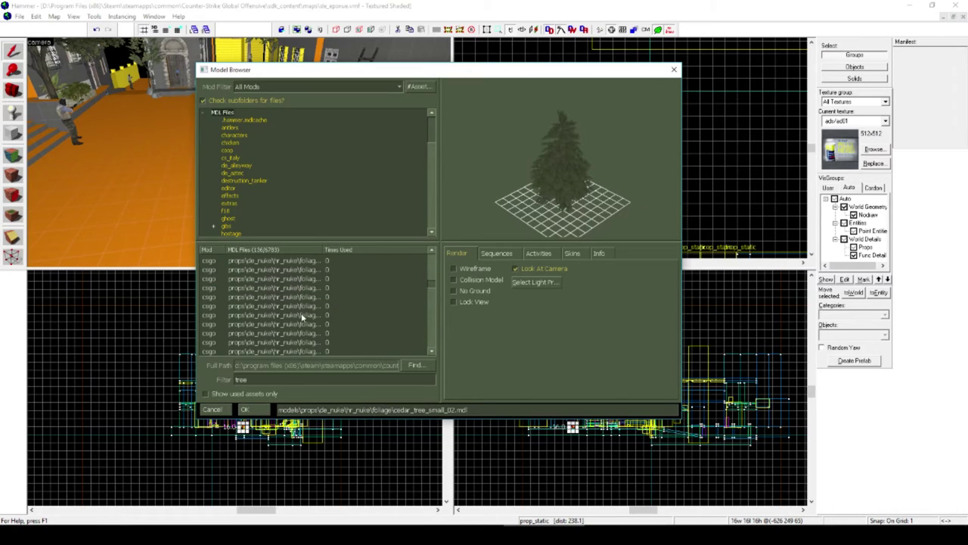
mouse_move(561, 174)
mouse_down()
mouse_move(569, 151)
mouse_move(586, 171)
mouse_move(594, 154)
mouse_move(570, 176)
mouse_up()
click(333, 280)
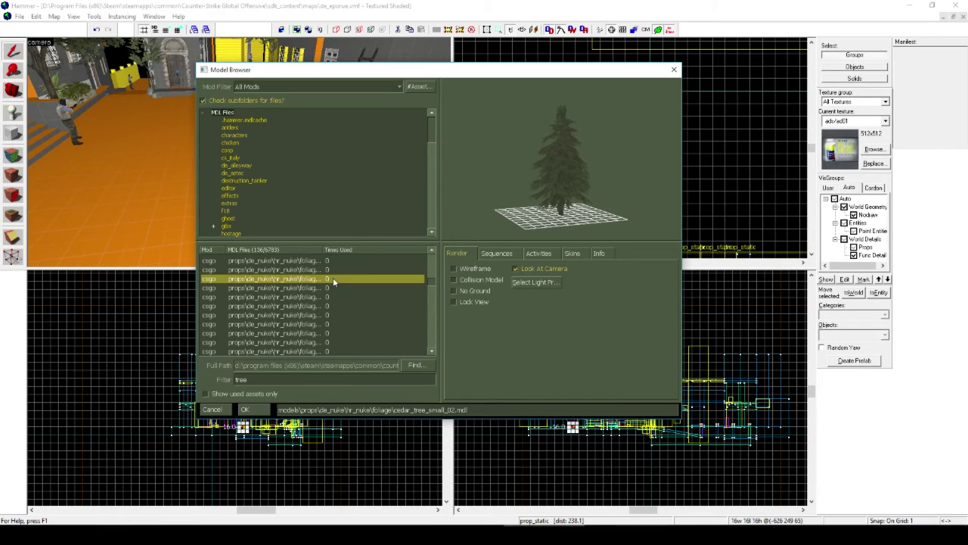
double_click(333, 280)
click(563, 351)
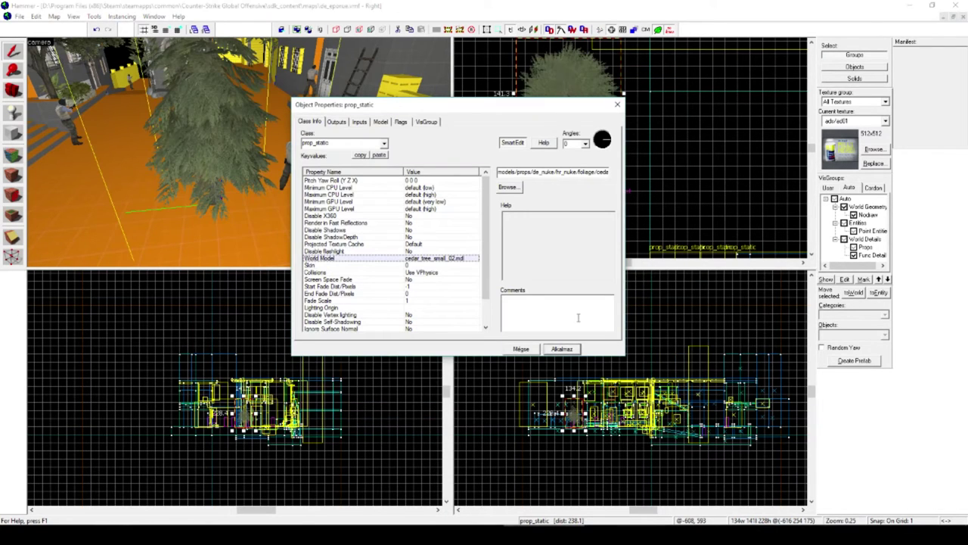
click(619, 105)
Move the cedar tree in the Top view about 306 units along negative X and 164 units along negative Y.
key(z)
key(s)
key(d)
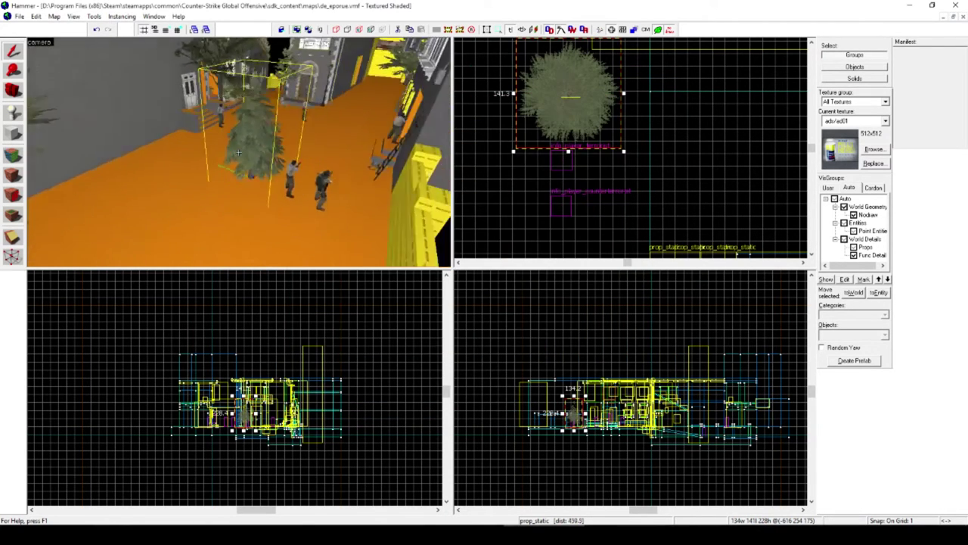
key(z)
scroll(511, 121, down, 3)
scroll(566, 122, down, 4)
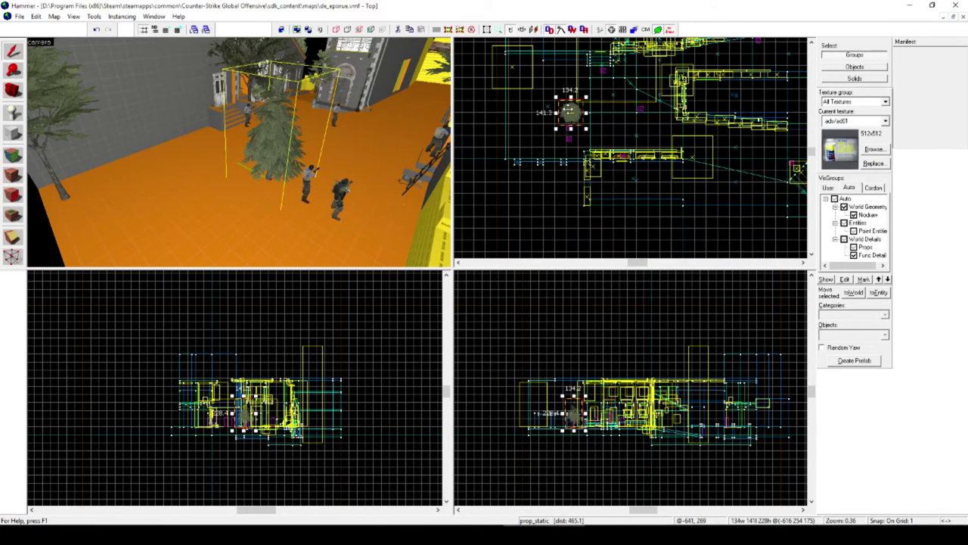
drag(570, 109, 514, 139)
Inspect the relocated cedar tree, the nearby wall and the surrounding plaza in the camera view.
scroll(239, 151, down, 5)
key(z)
key(w)
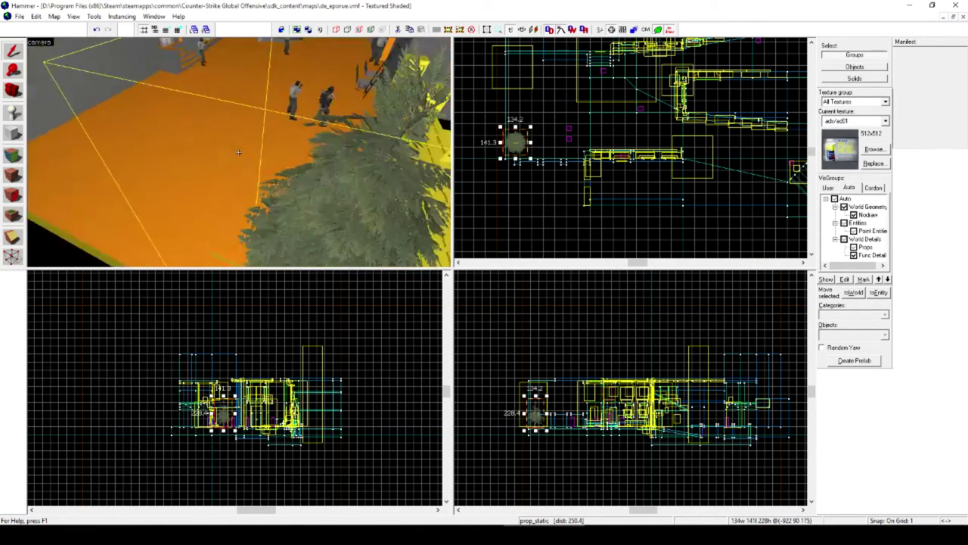
key(s)
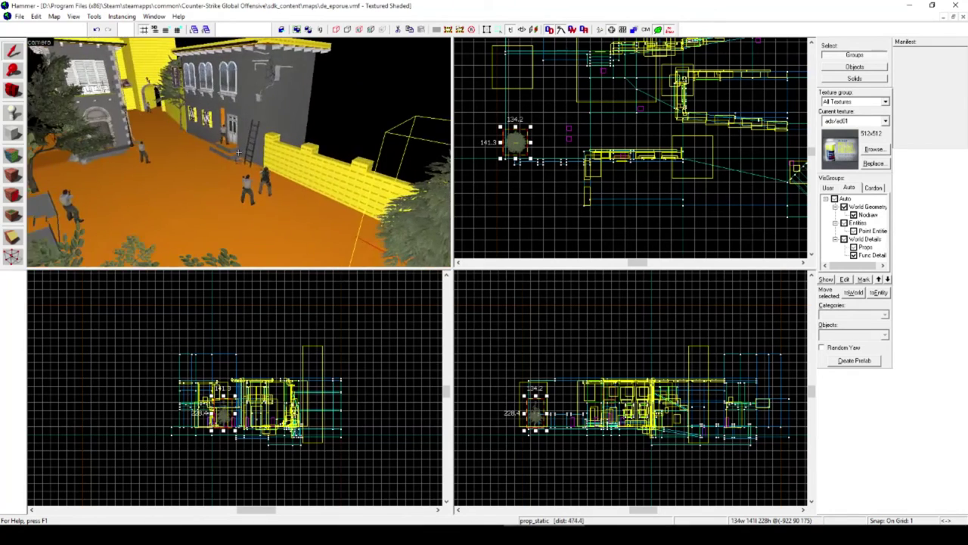
key(w)
key(a)
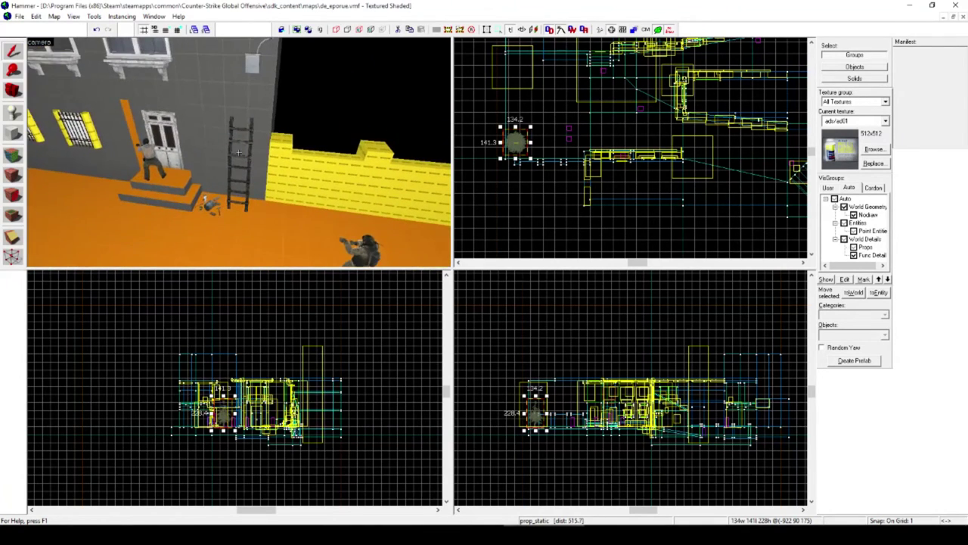
key(z)
key(w)
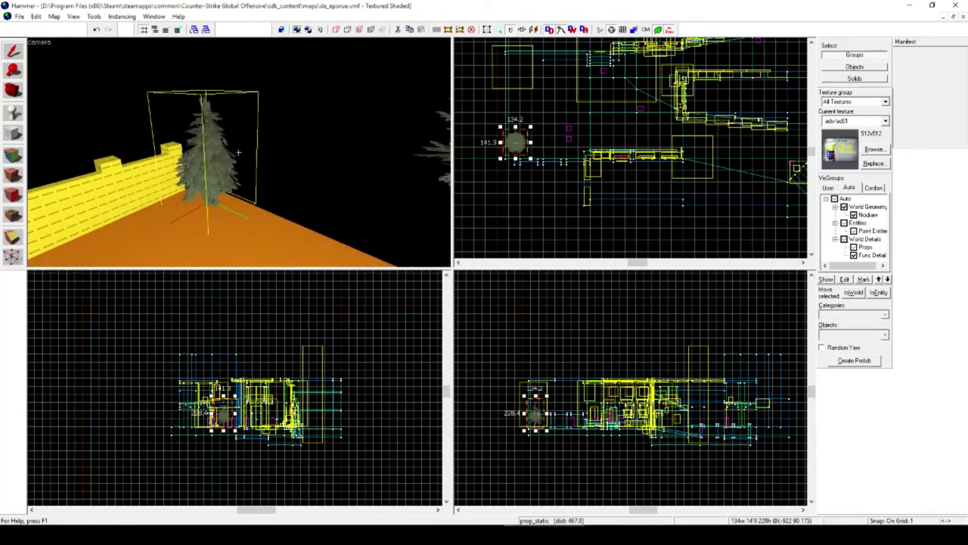
key(d)
key(z)
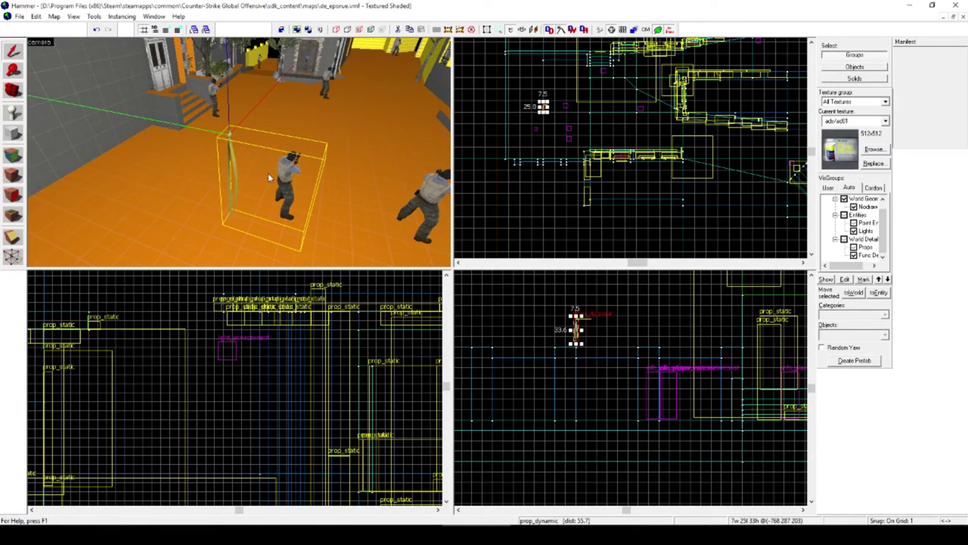
Examine the animated prop_dynamic safety ribbon from near and far in the camera view.
key(z)
key(d)
key(a)
key(w)
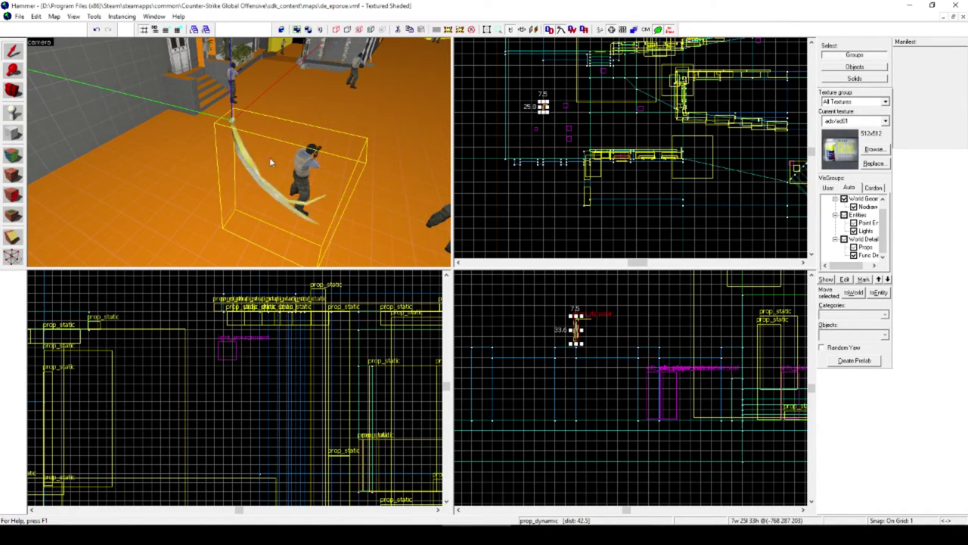
scroll(230, 169, down, 1)
scroll(244, 160, up, 2)
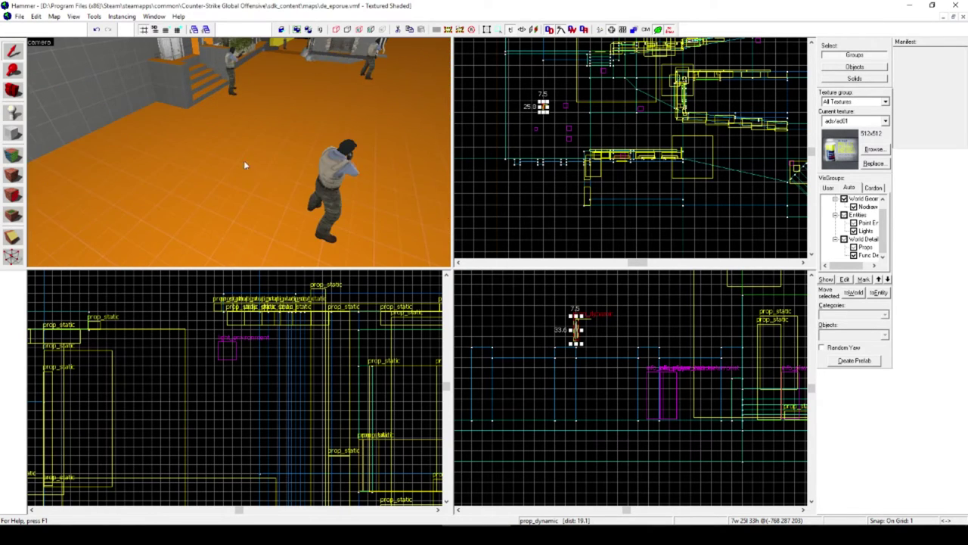
scroll(245, 165, down, 1)
key(z)
key(a)
key(z)
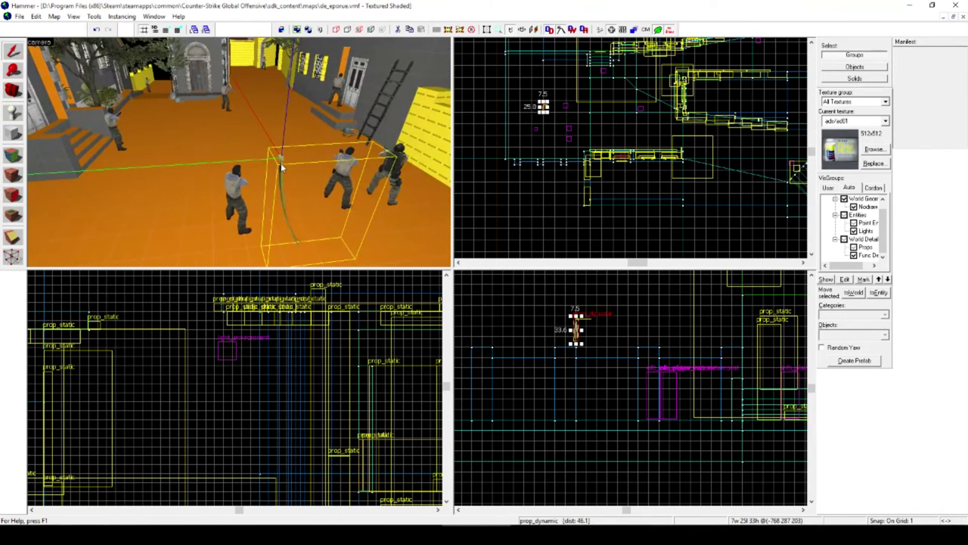
Review the safety ribbon's World Model and its animation sequences in the model browser, keeping the same model.
double_click(281, 168)
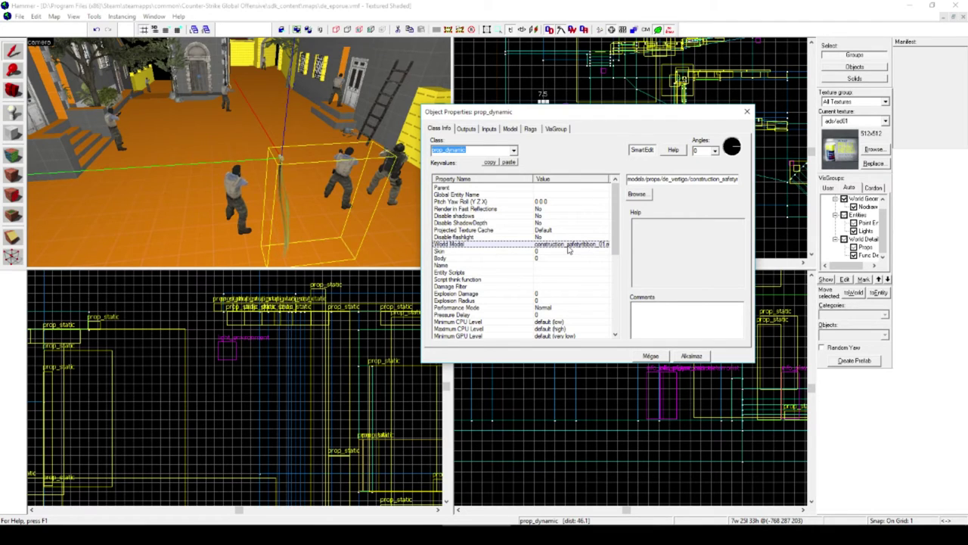
double_click(551, 245)
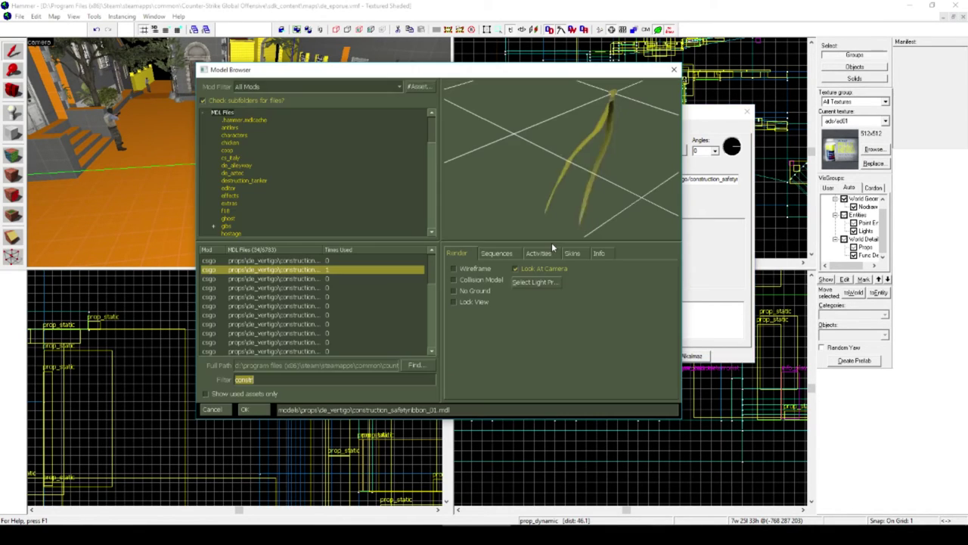
click(495, 253)
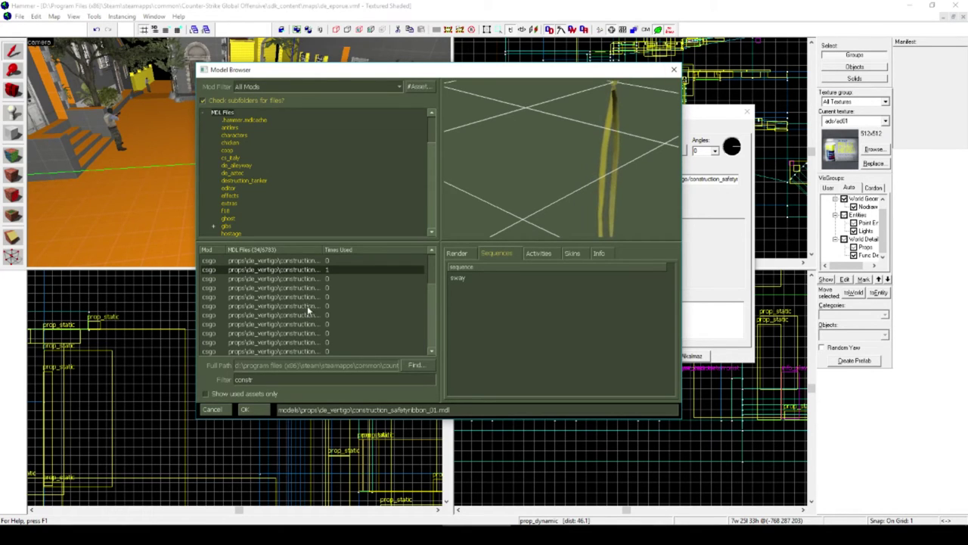
drag(637, 152, 572, 166)
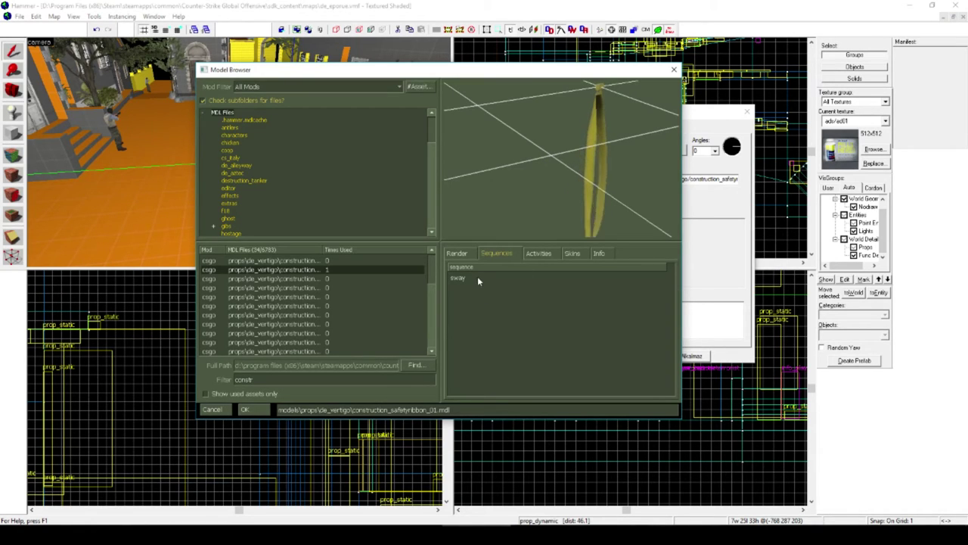
key(Return)
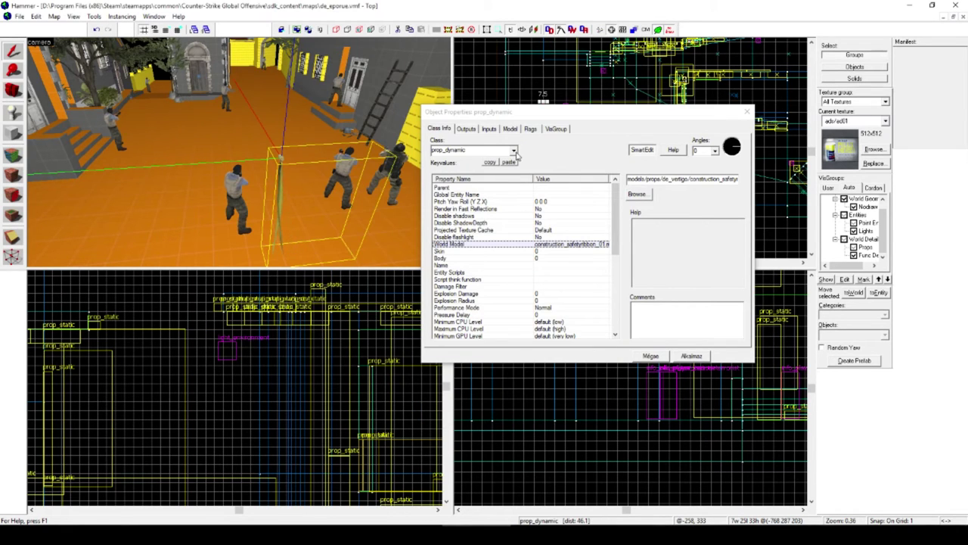
Change the safety ribbon entity's class to prop_physics and apply it.
click(513, 150)
text(pr)
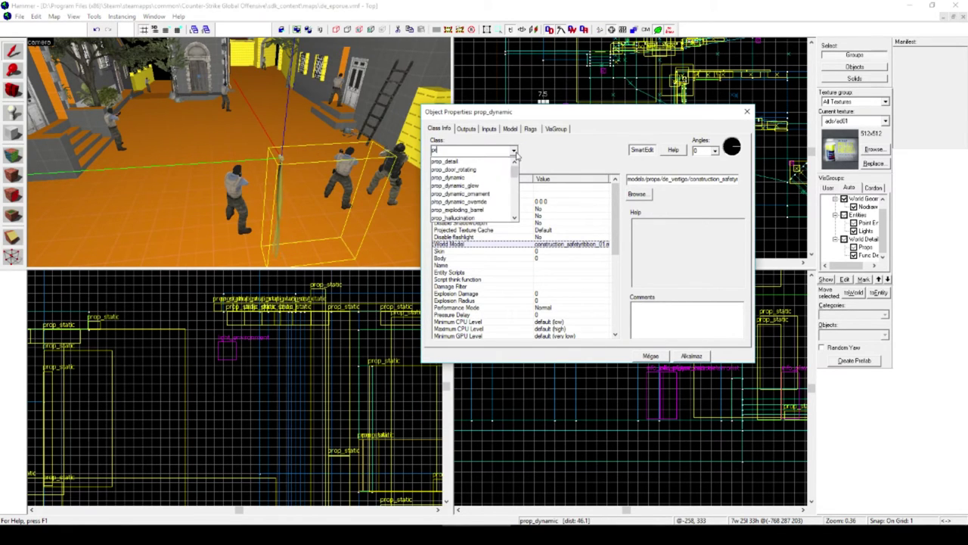
text(op_)
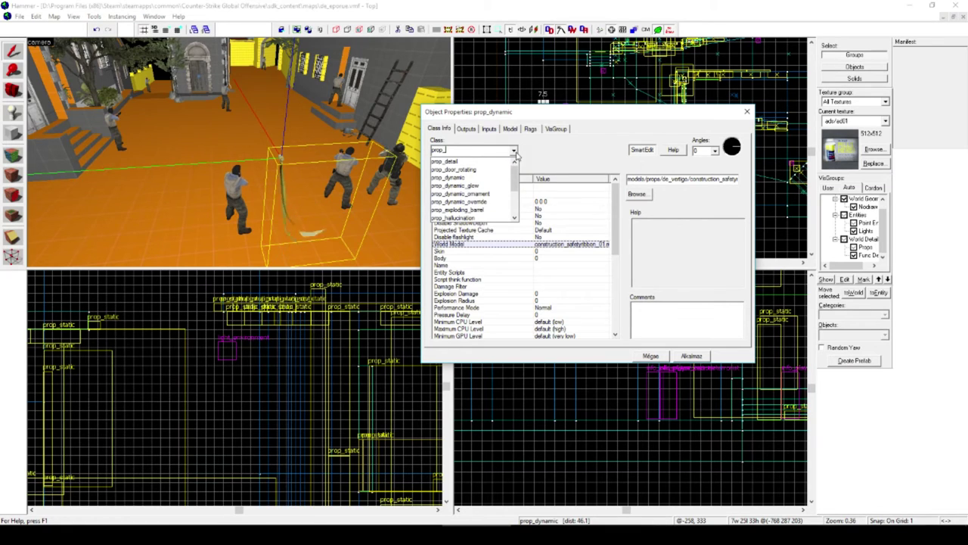
text(p)
key(Down)
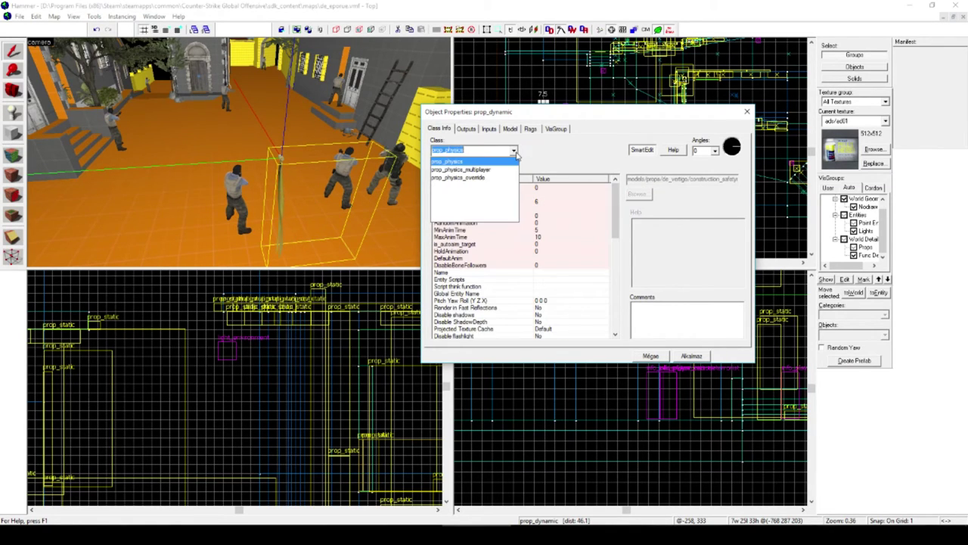
key(Return)
click(691, 355)
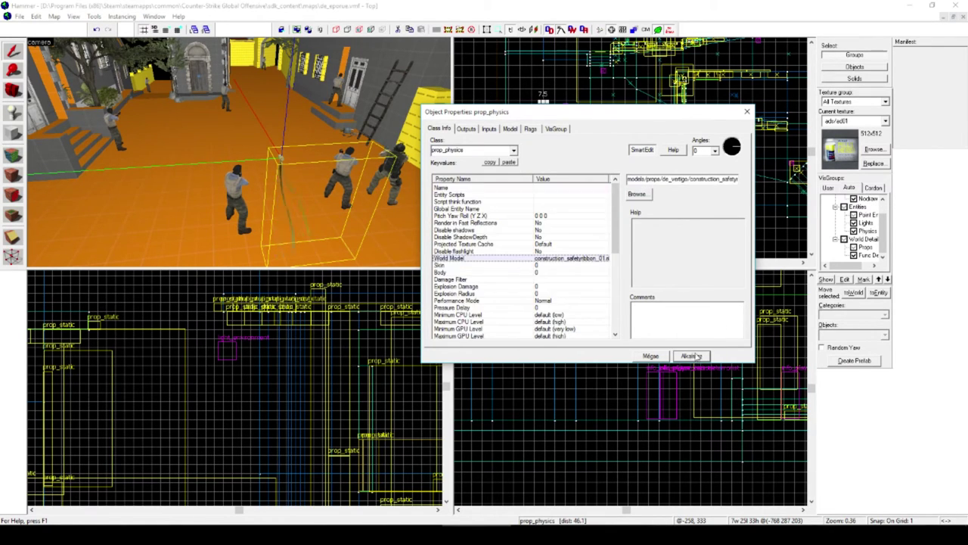
Filter the models by "barrel", set the prop_physics World Model to dust_rusty_barrel.mdl and apply it.
double_click(565, 259)
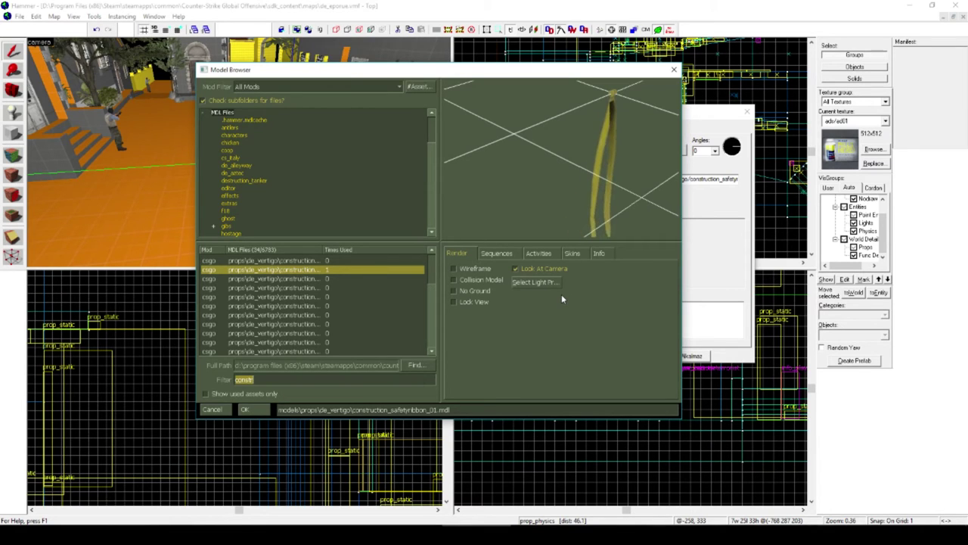
text(ba)
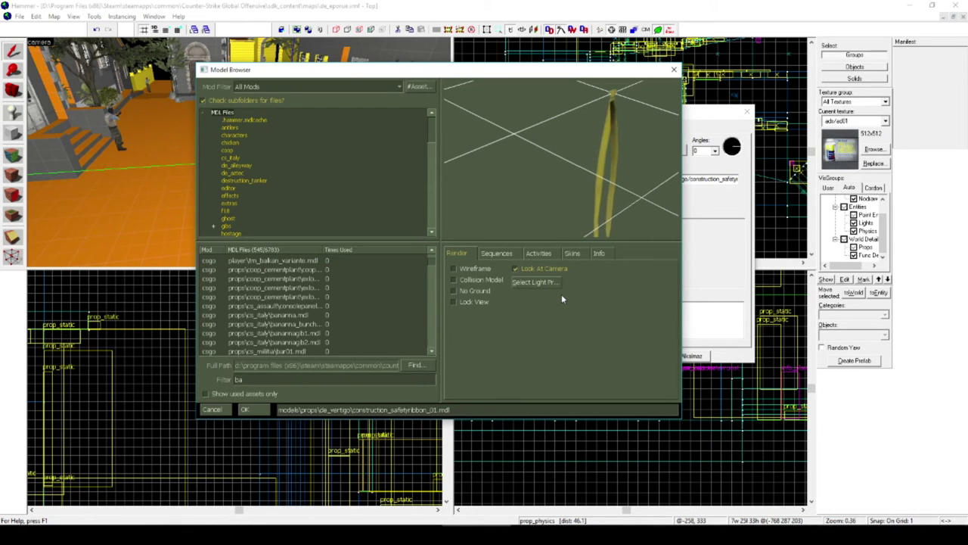
text(rrel)
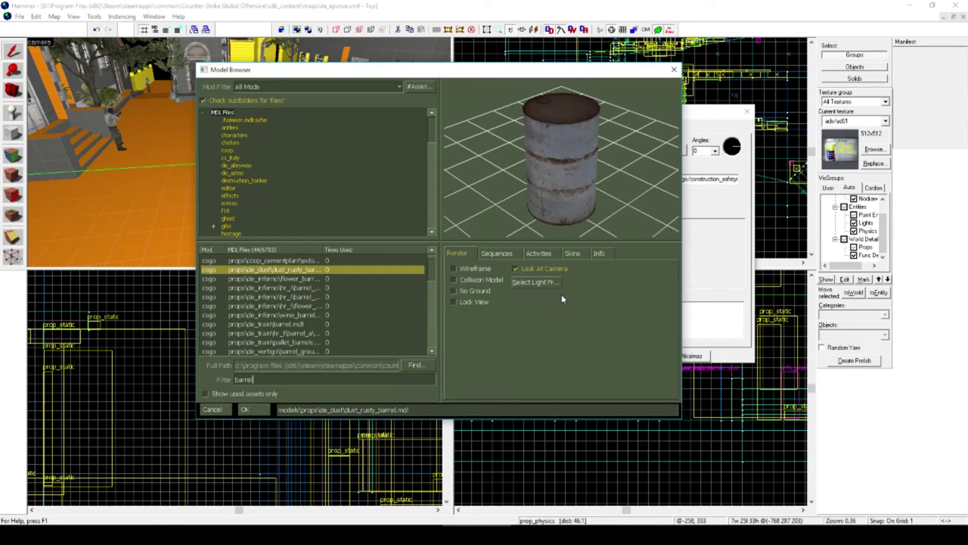
key(Return)
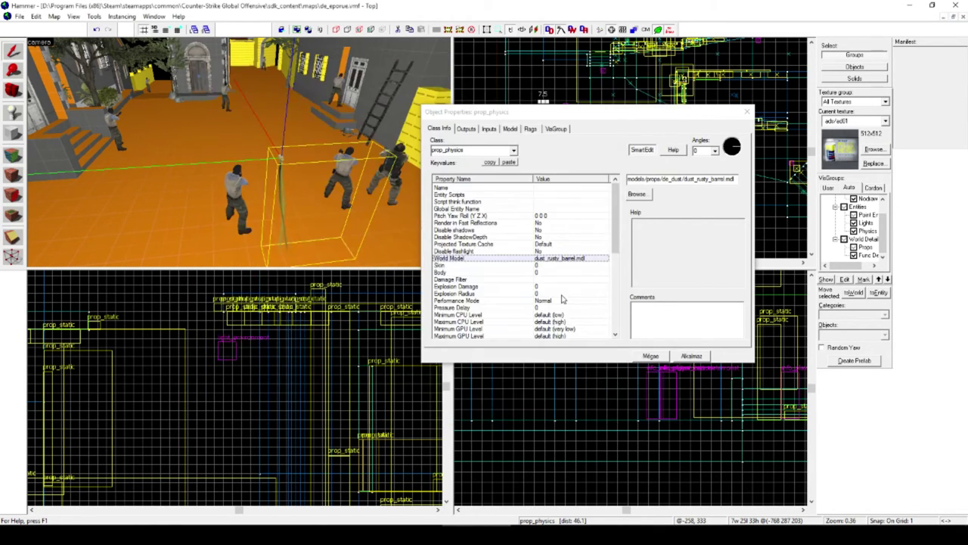
click(695, 356)
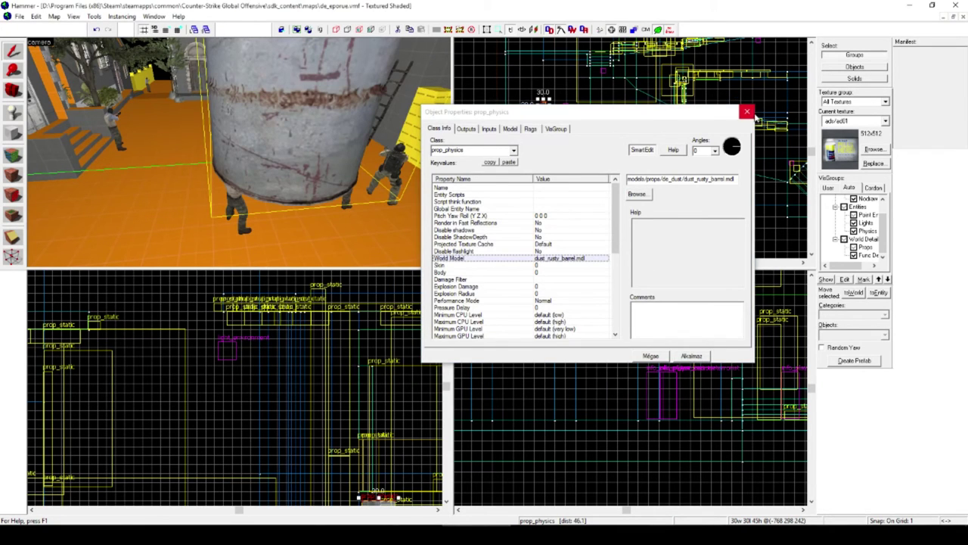
Close the barrel's properties and lower the prop_physics barrel in the side view down to the courtyard floor.
click(746, 112)
scroll(606, 135, down, 3)
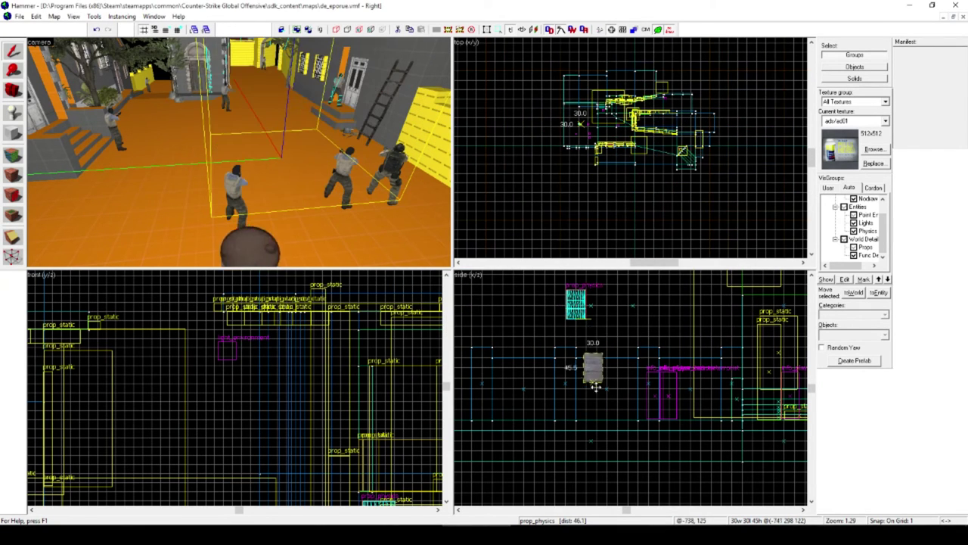
drag(596, 387, 602, 425)
key(z)
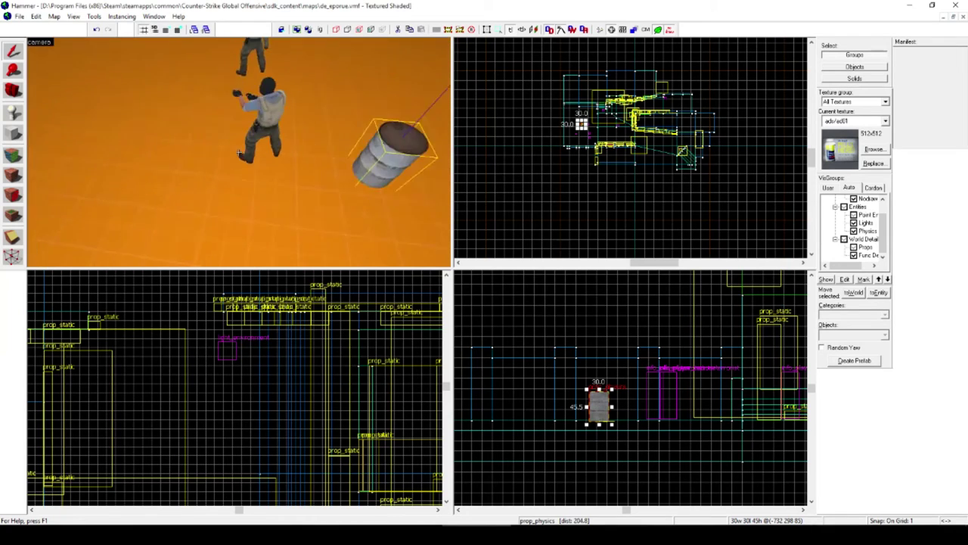
key(w)
key(d)
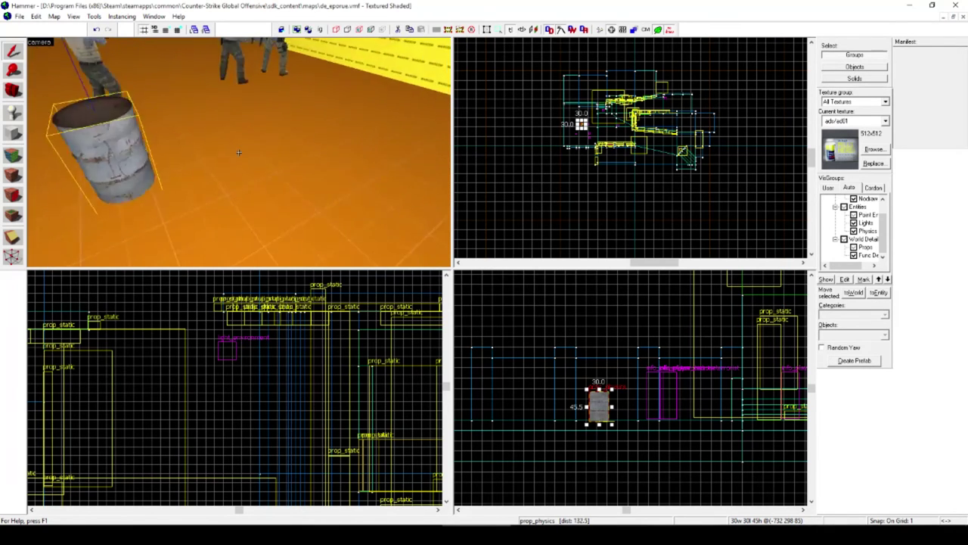
Fine-tune the barrel's height in the side view so that its base sits exactly on the floor.
key(z)
scroll(582, 432, up, 5)
drag(607, 377, 610, 374)
key(z)
key(s)
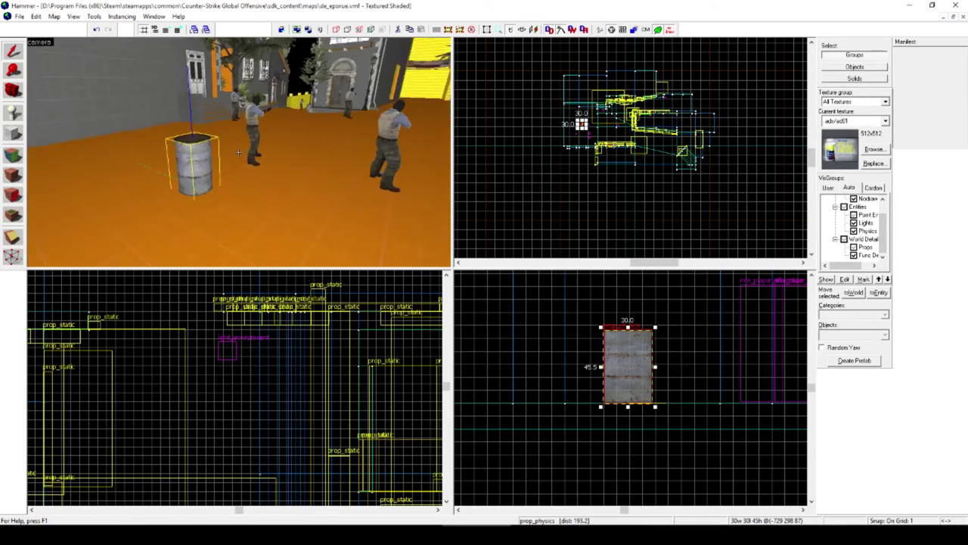
key(a)
key(z)
scroll(233, 161, down, 3)
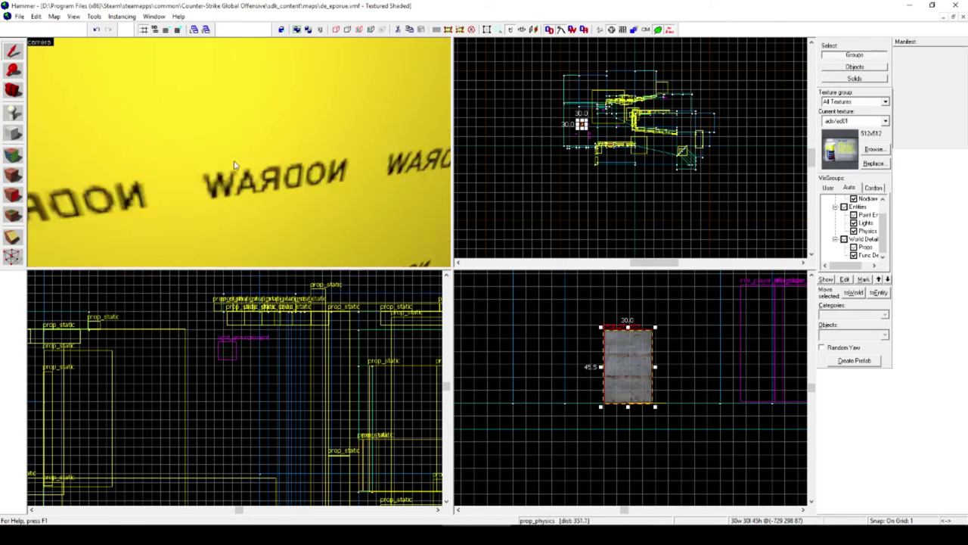
key(s)
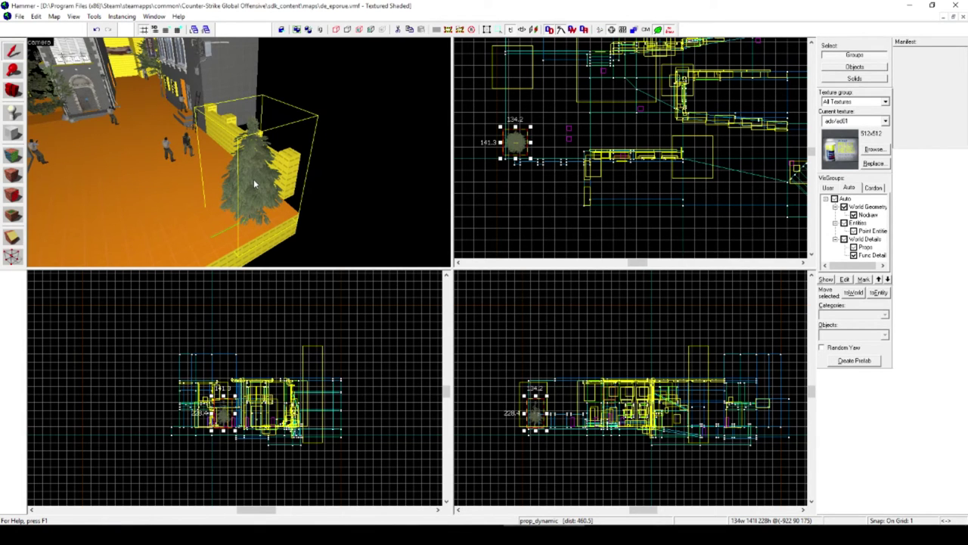
Examine the cedar tree prop_dynamic and the surrounding courtyard in the camera view from several distances.
key(z)
key(s)
key(w)
key(s)
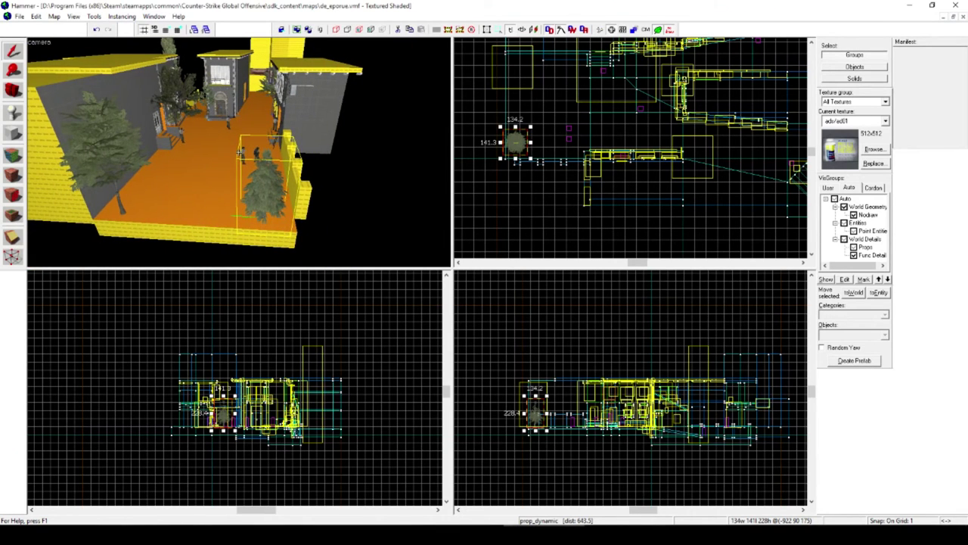
key(w)
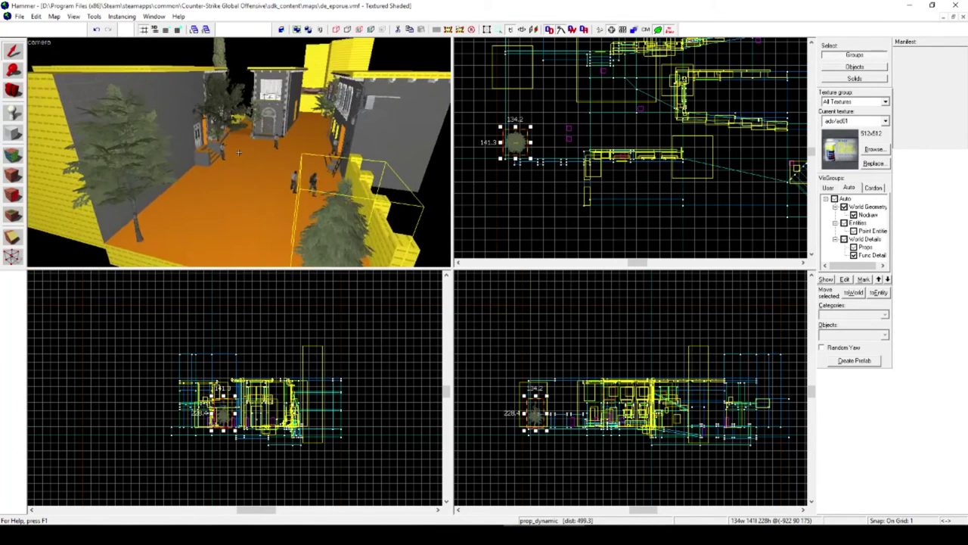
key(z)
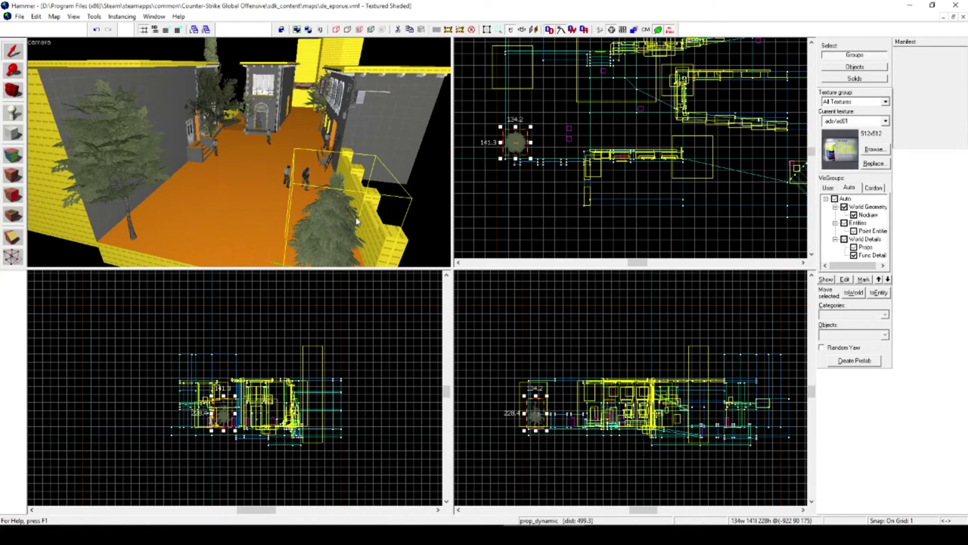
scroll(319, 189, down, 1)
key(z)
key(z)
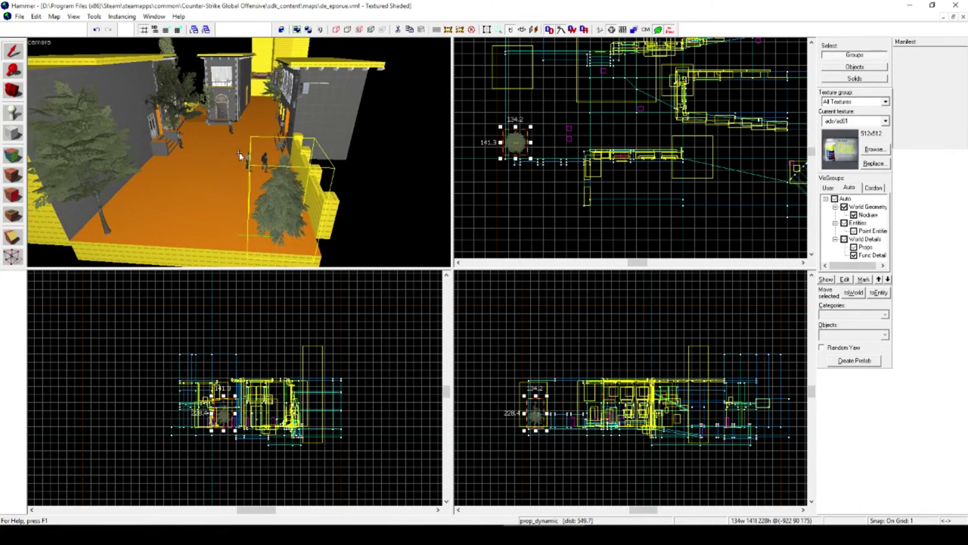
Move the cedar tree in the top view from the courtyard's corner inward to about -800 187, and check it in the camera view.
drag(516, 142, 540, 124)
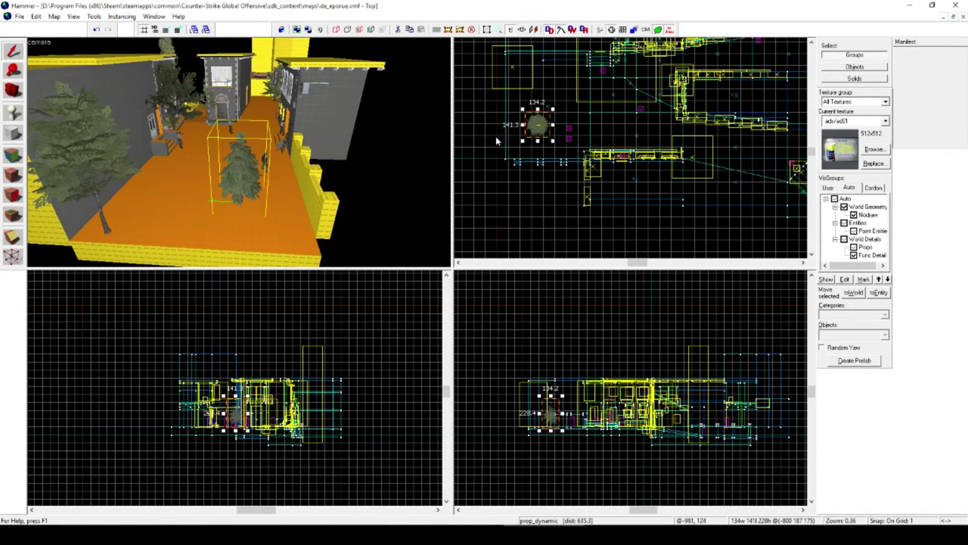
scroll(228, 170, up, 2)
key(z)
key(a)
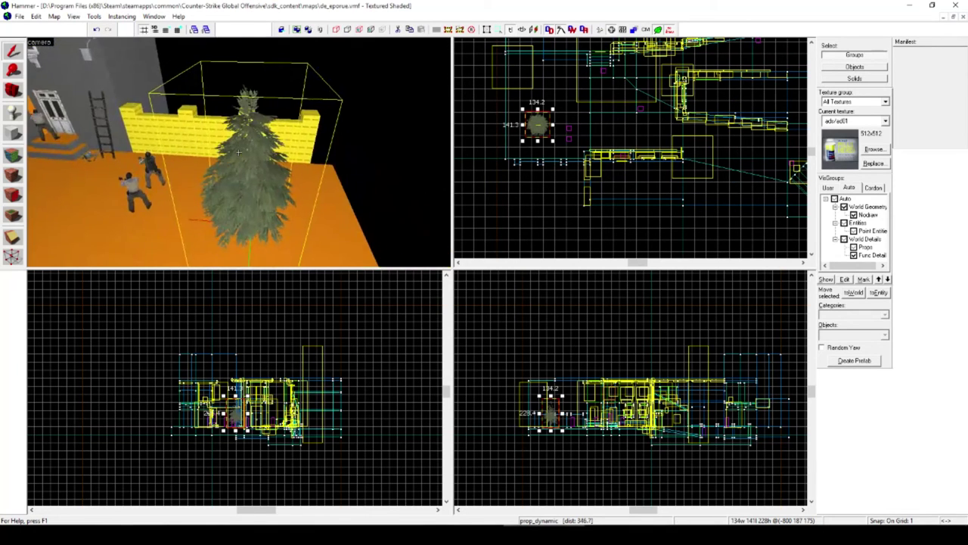
key(d)
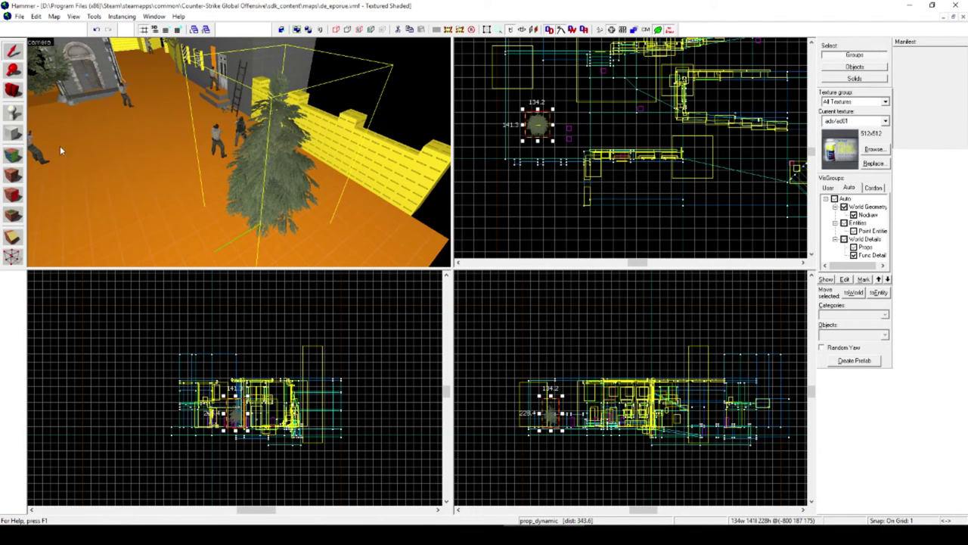
Place an info_player_terrorist entity on the courtyard floor beside the cedar tree and return to the Selection tool.
click(12, 111)
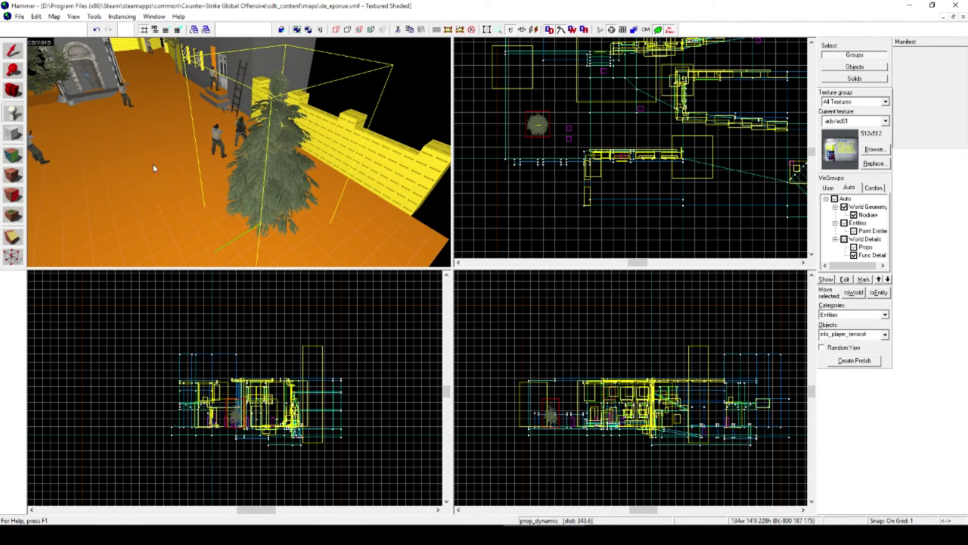
click(162, 181)
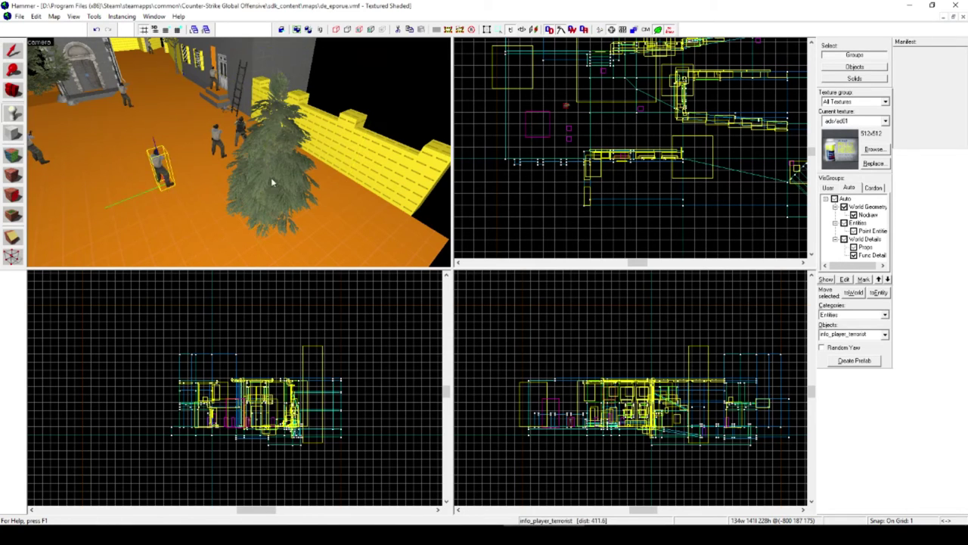
key(shift+s)
Change the cedar tree entity's class to light_environment, apply it and close its properties.
double_click(288, 189)
click(384, 146)
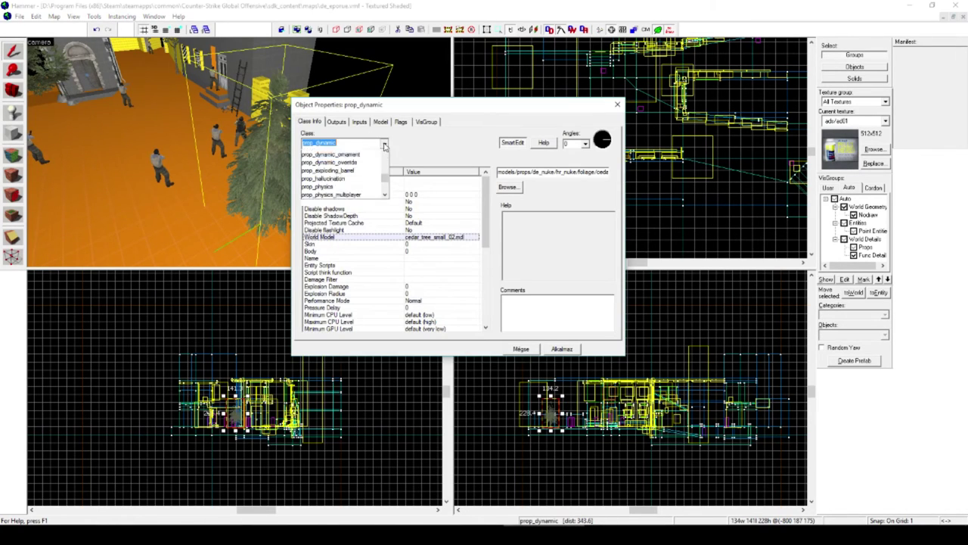
text(light_)
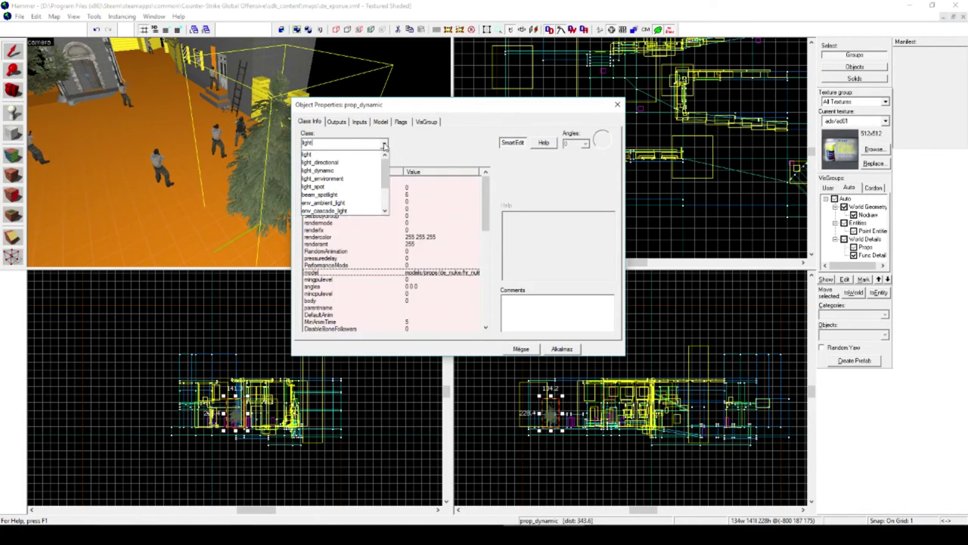
key(Down)
key(Down)
key(Down)
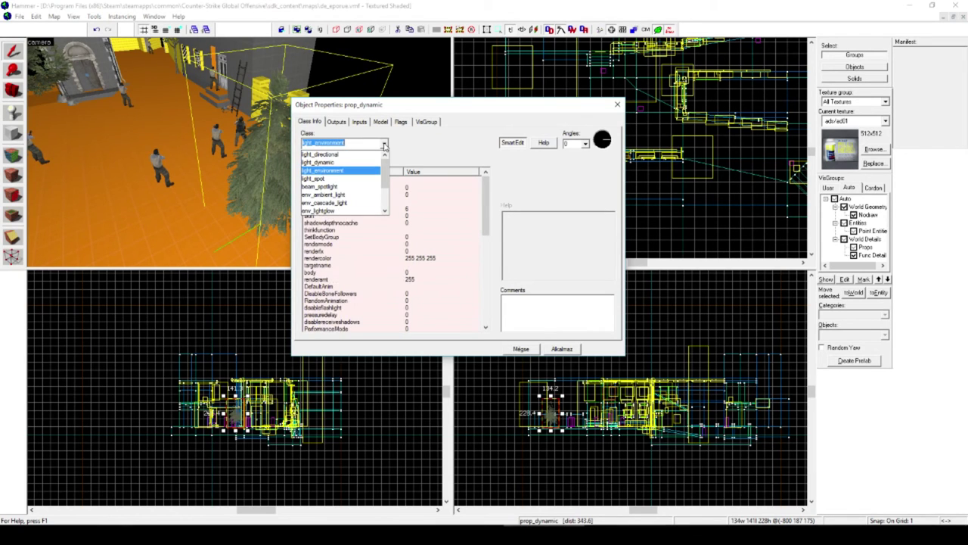
key(Return)
click(563, 349)
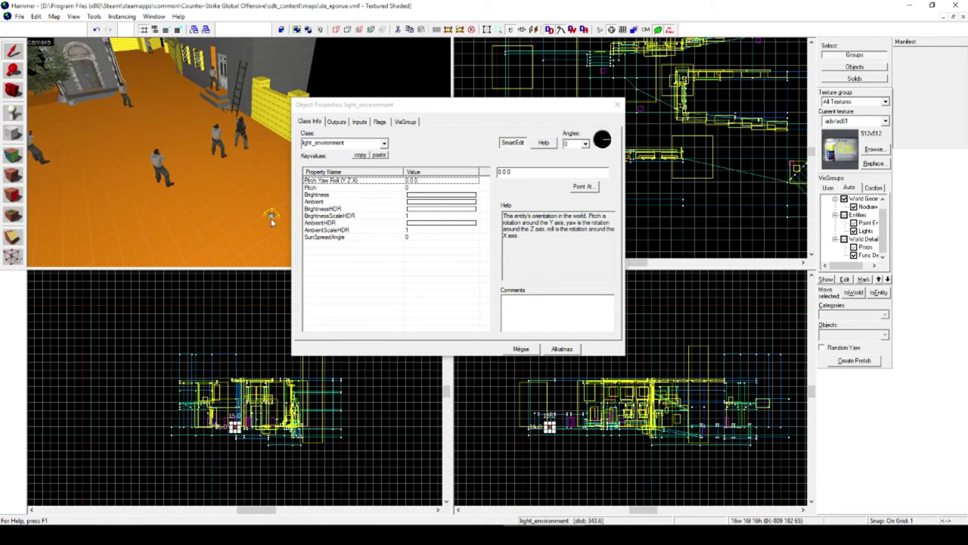
click(562, 349)
click(618, 104)
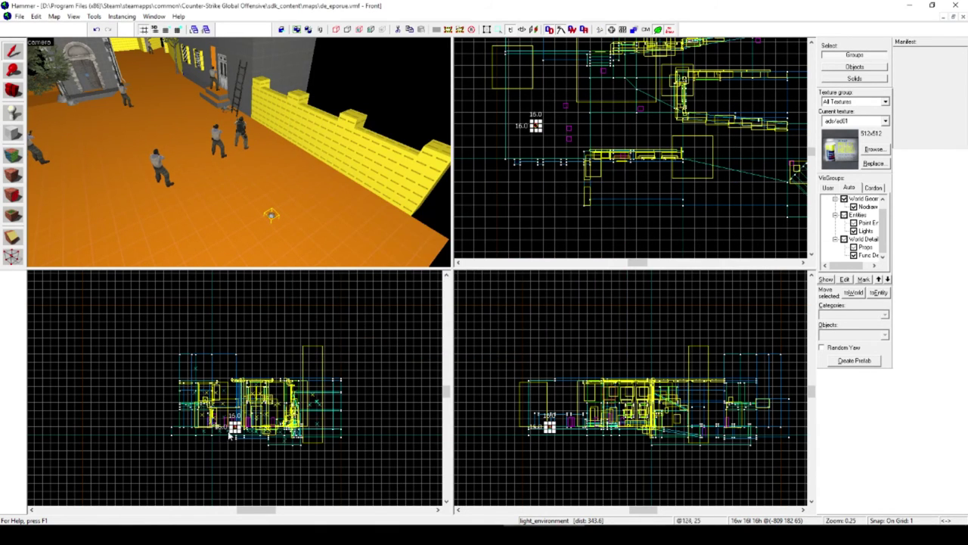
Raise the light_environment in the front view to a height of about 230 units.
scroll(229, 431, up, 6)
scroll(248, 417, up, 3)
drag(248, 415, 246, 310)
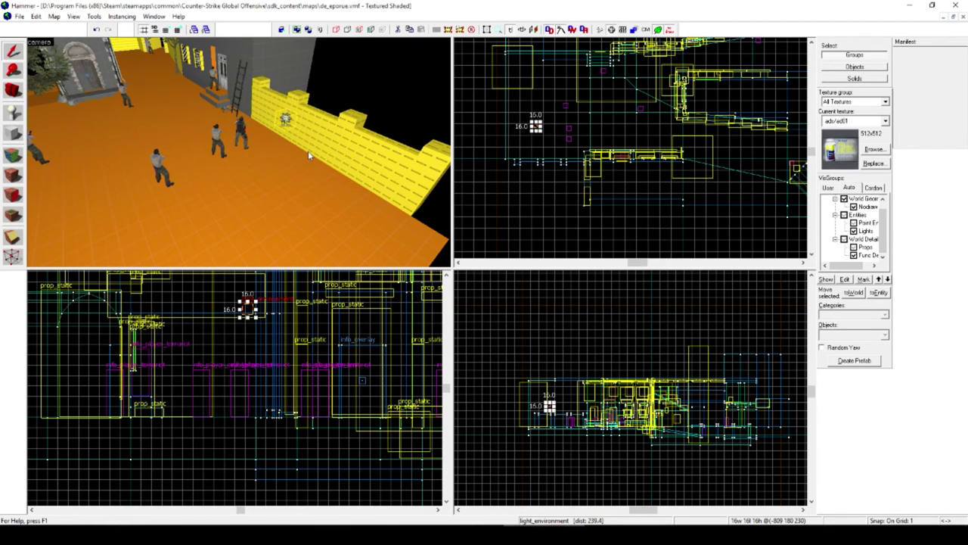
key(z)
key(w)
key(z)
scroll(259, 357, down, 5)
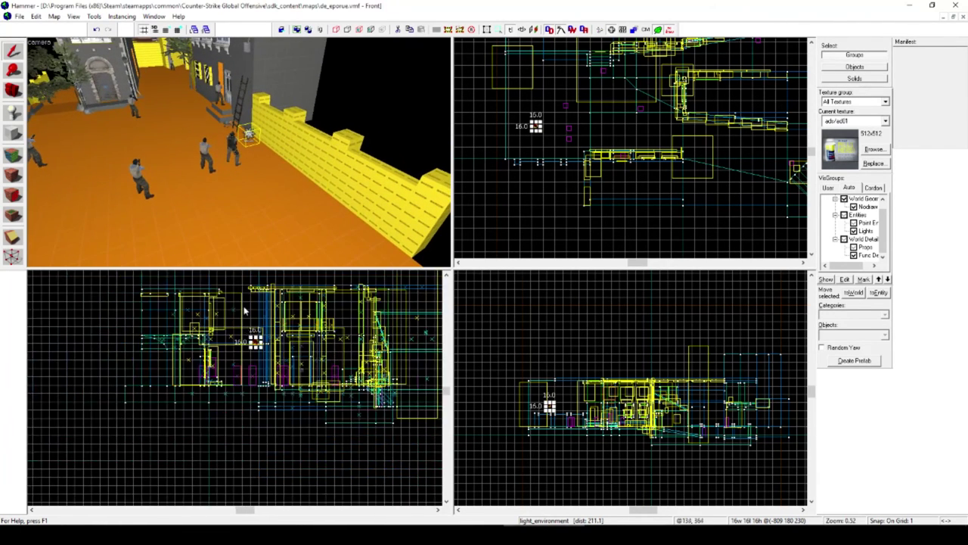
Raise the light_environment further to a height of about 397 units and inspect its sun icon up close.
scroll(245, 310, up, 4)
drag(270, 377, 261, 287)
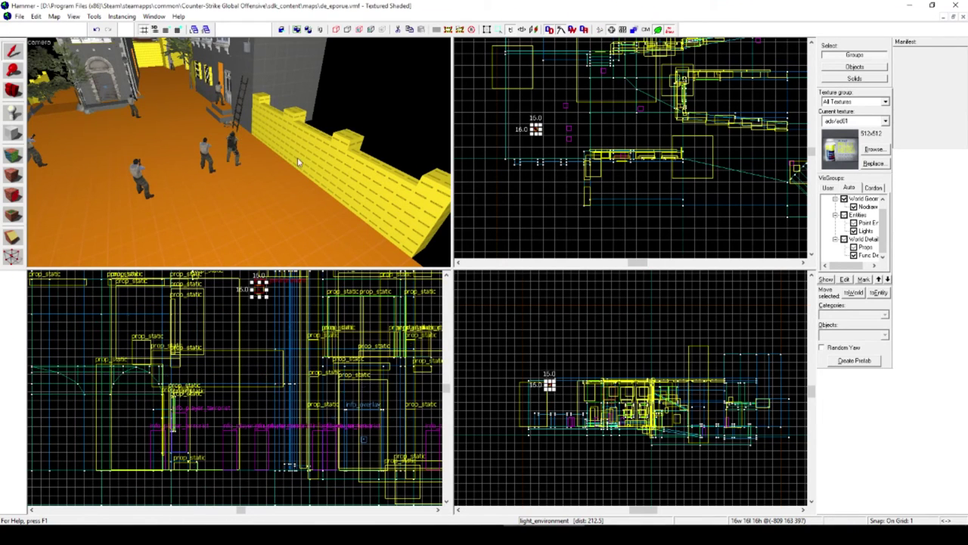
key(z)
key(w)
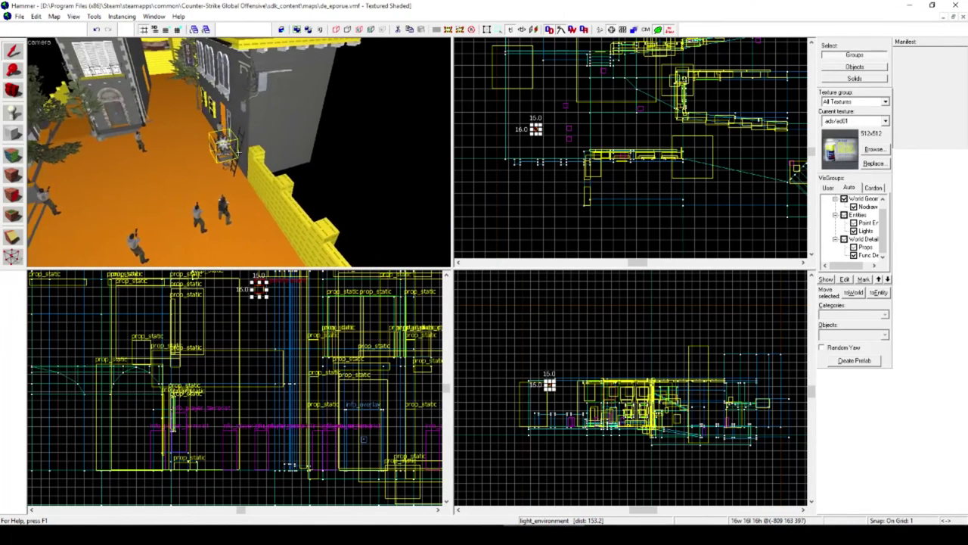
scroll(239, 152, up, 4)
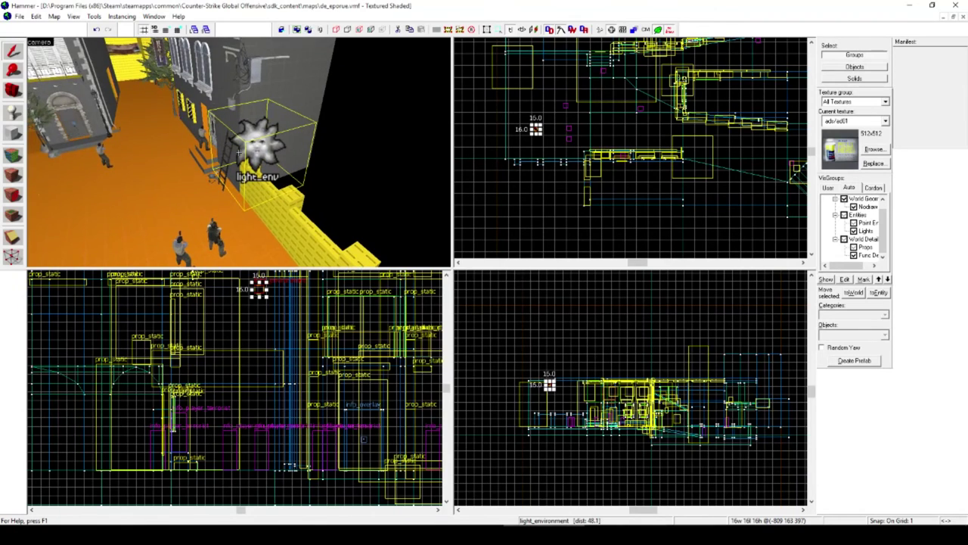
scroll(239, 152, up, 5)
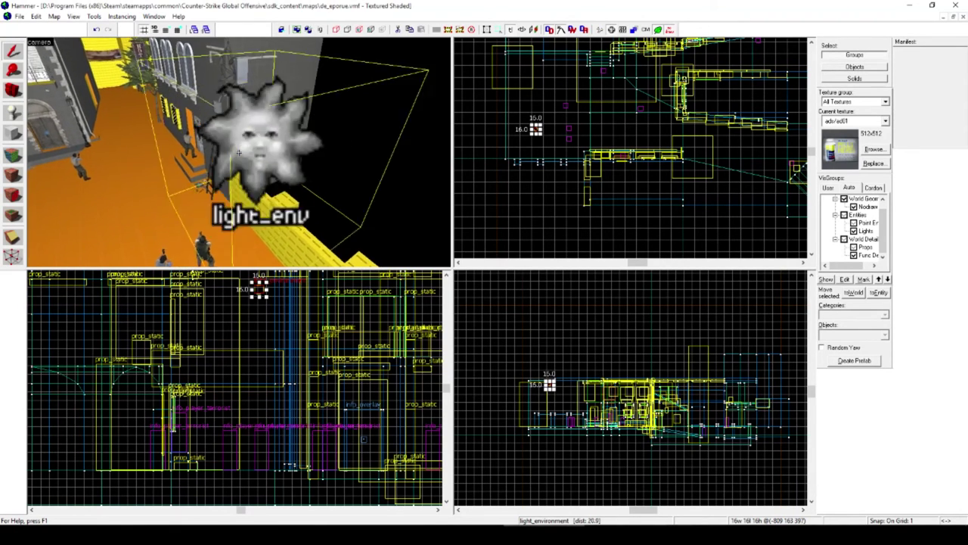
scroll(238, 152, up, 3)
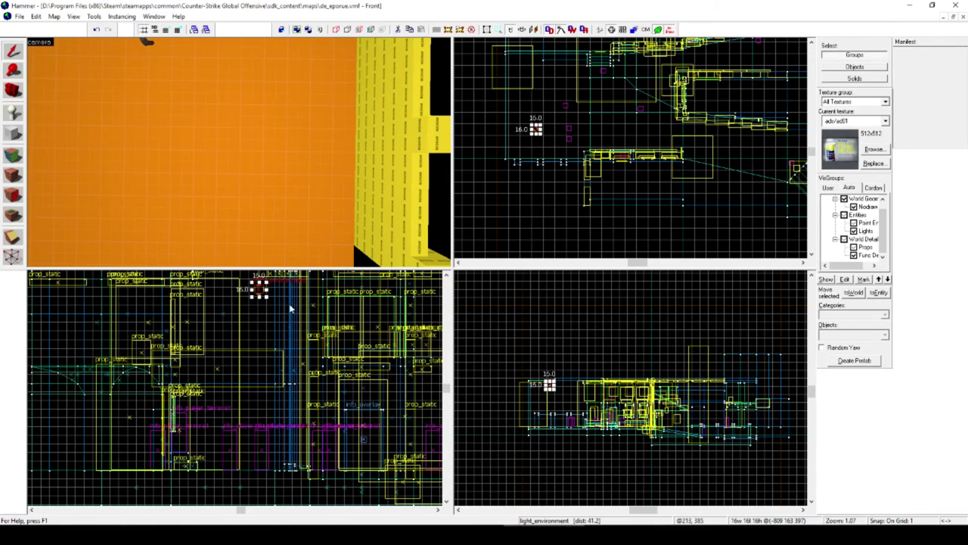
Open the light_environment's properties and point it at the courtyard floor below, giving a Pitch Yaw Roll of -86 187 0.
scroll(303, 329, up, 4)
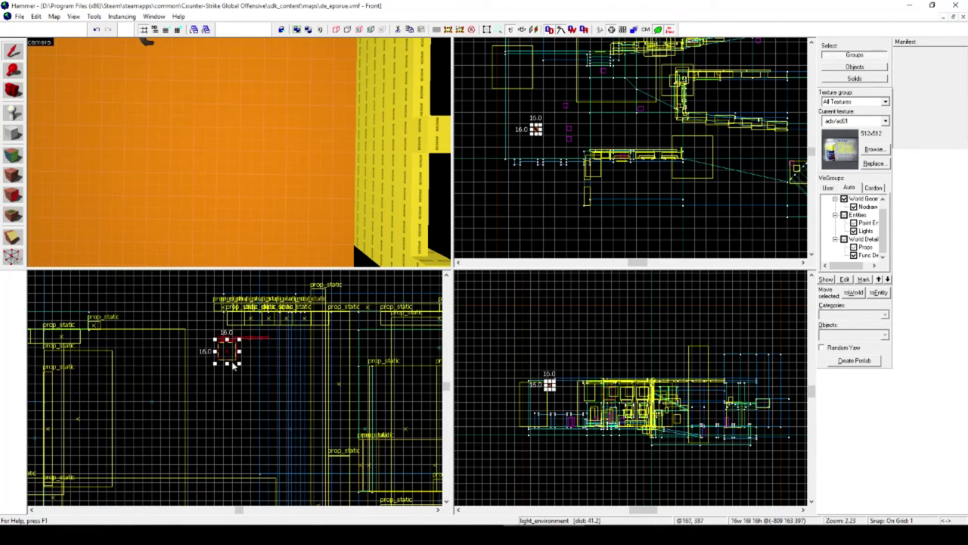
right_click(226, 350)
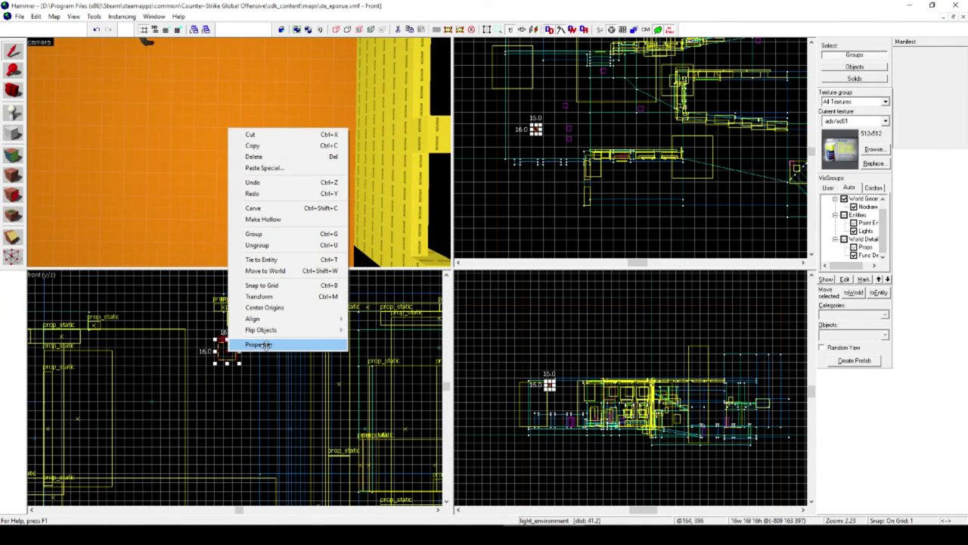
click(257, 342)
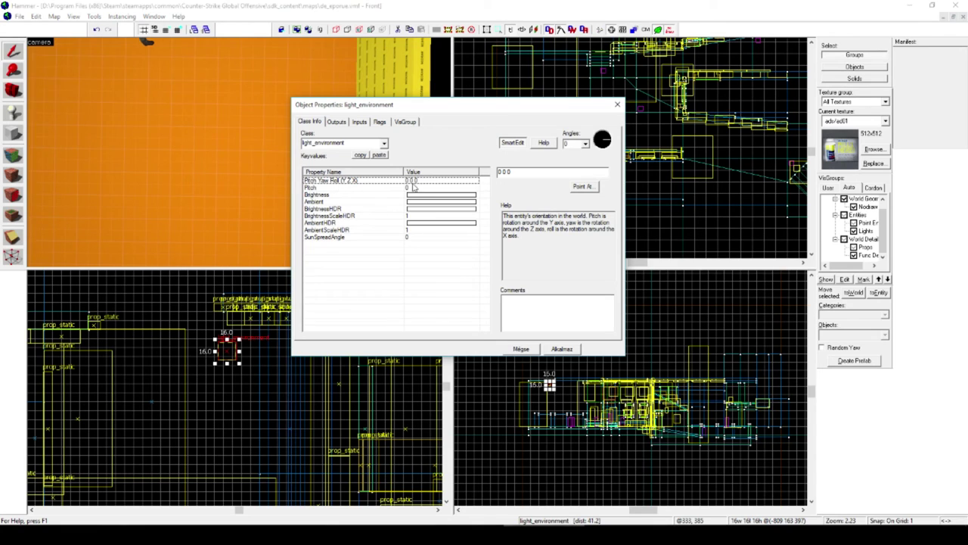
click(583, 186)
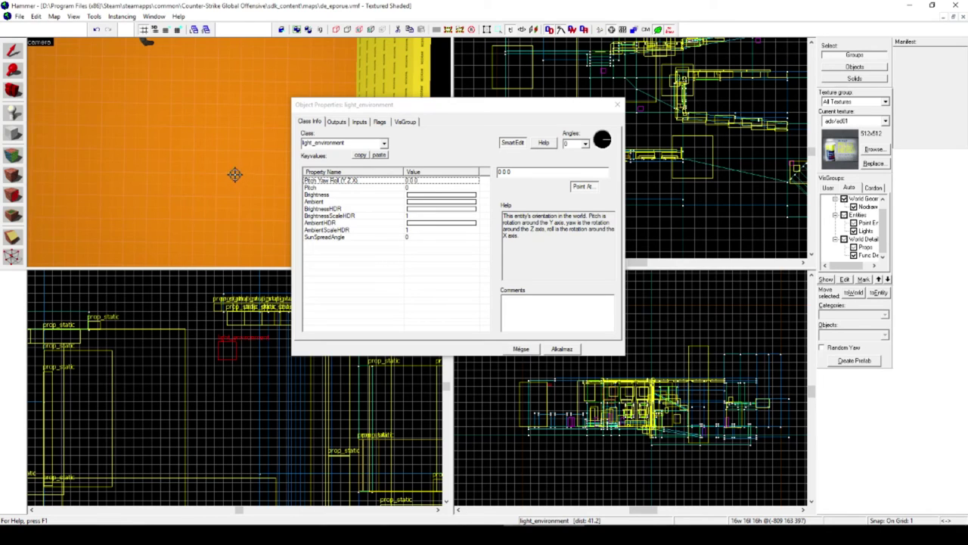
click(238, 174)
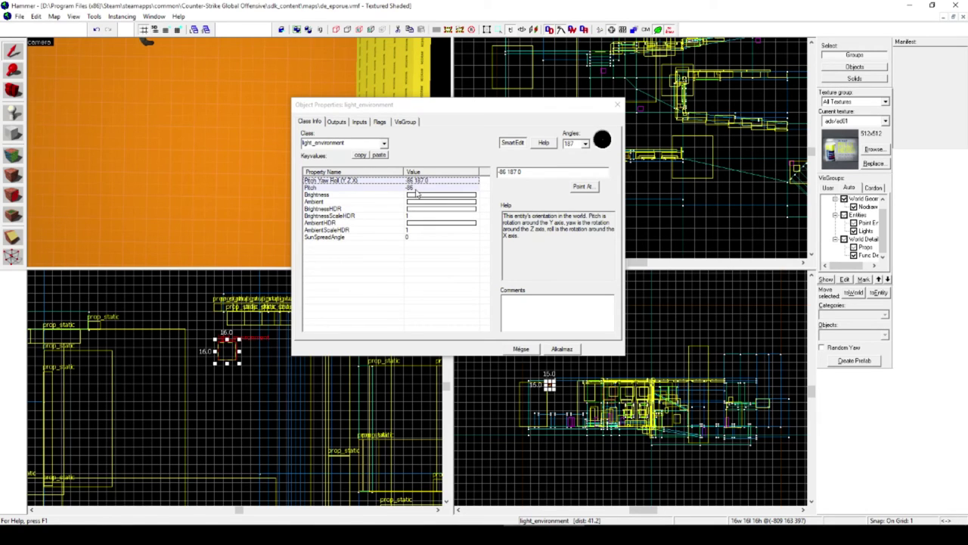
Set the light_environment's Pitch Yaw Roll to -90 187 0, select its separate Pitch value for editing, then apply and close the properties.
double_click(503, 172)
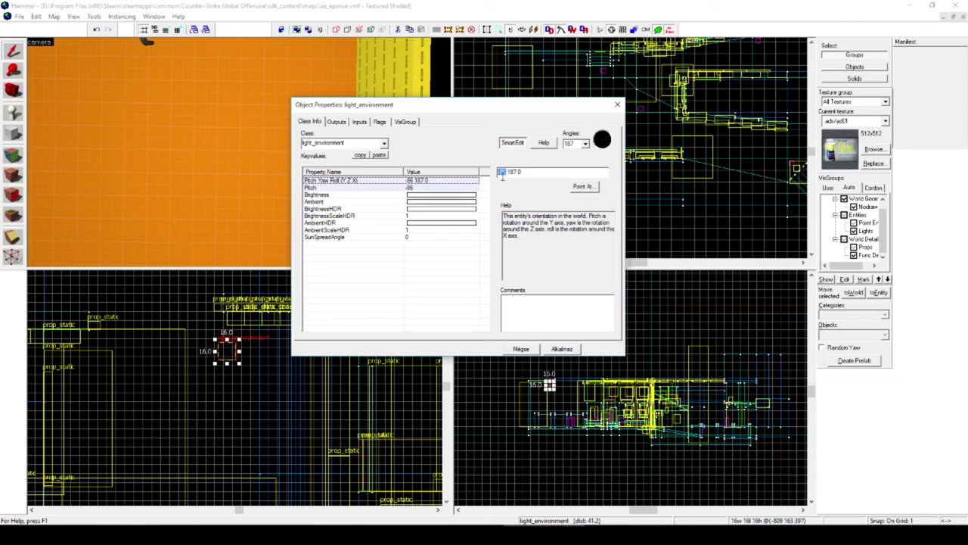
text(-90)
click(419, 189)
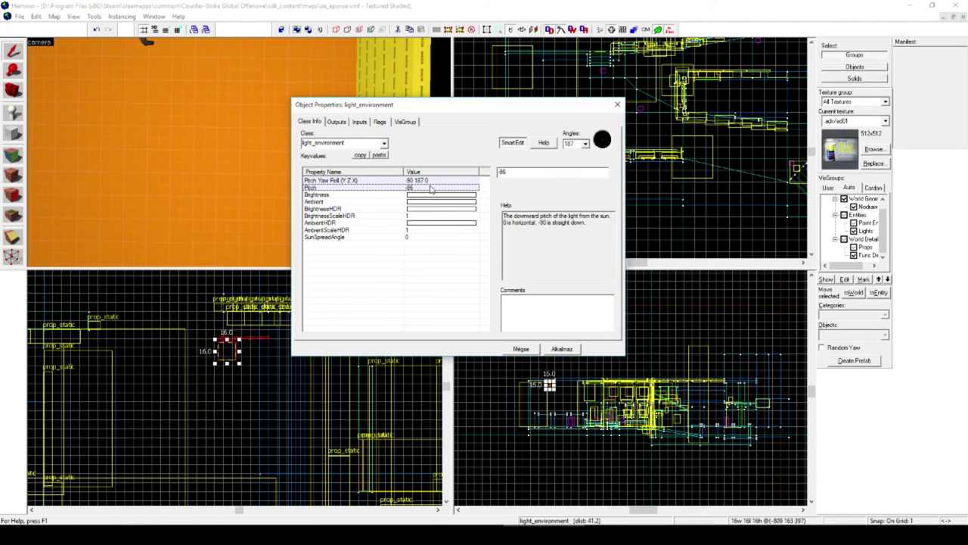
double_click(503, 172)
click(562, 349)
click(617, 104)
key(z)
key(s)
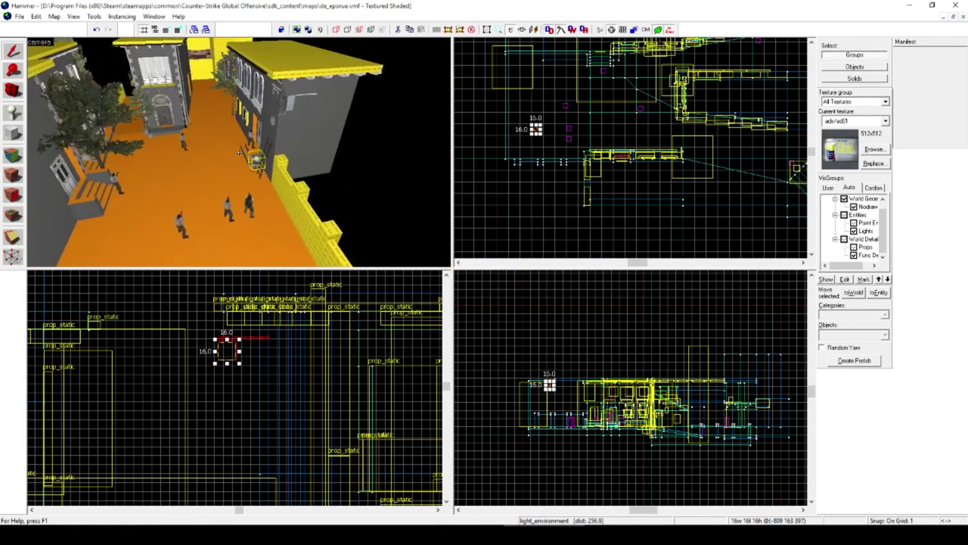
Examine the light_environment's sun icon up close above the courtyard in the 3D camera view.
key(z)
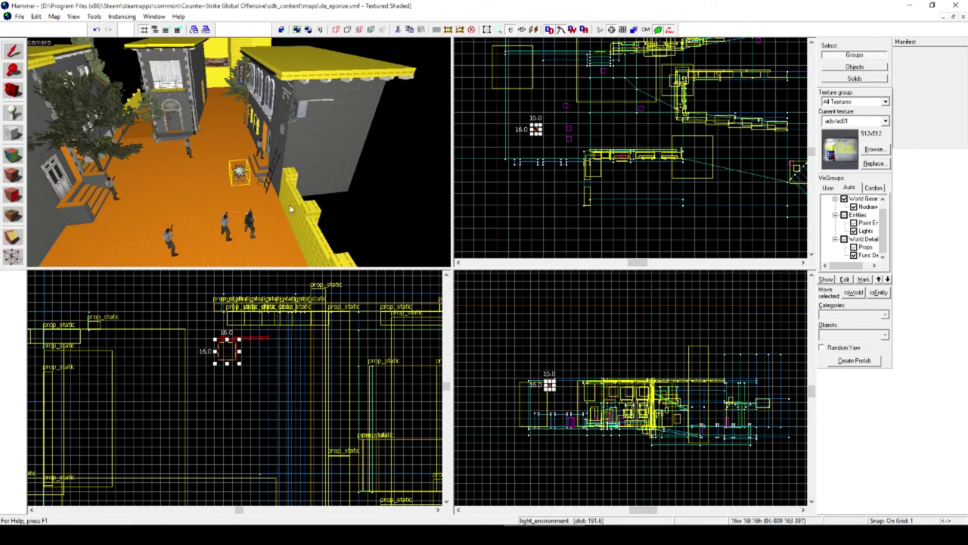
key(z)
key(w)
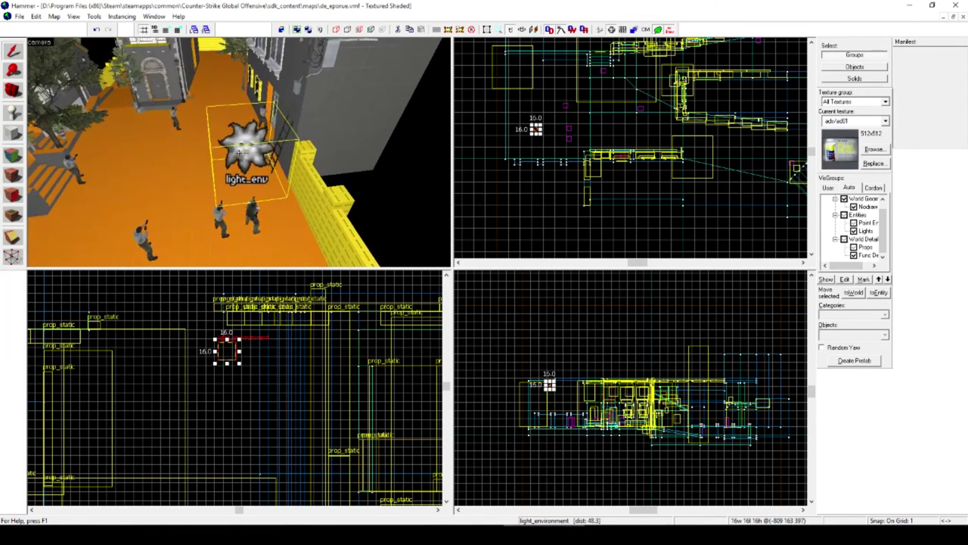
key(w)
key(s)
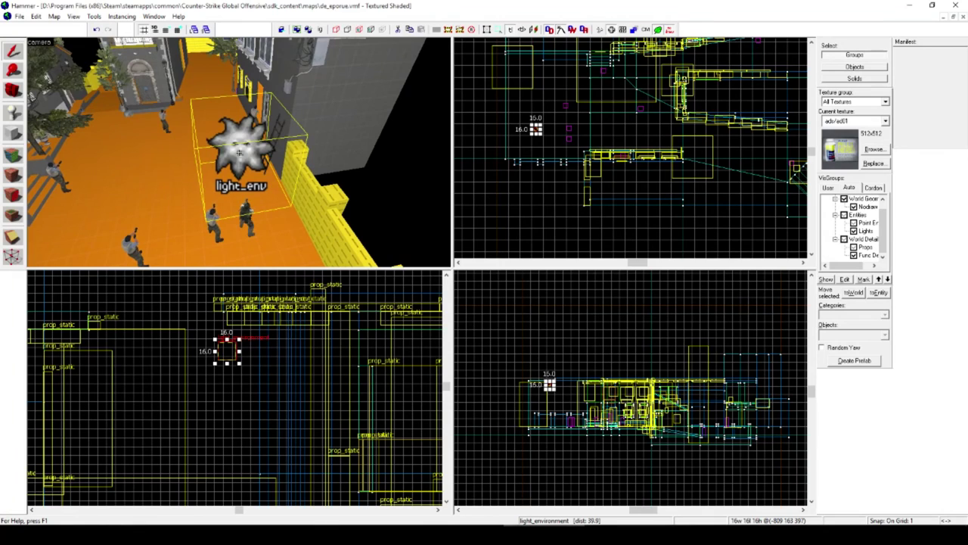
key(s)
key(z)
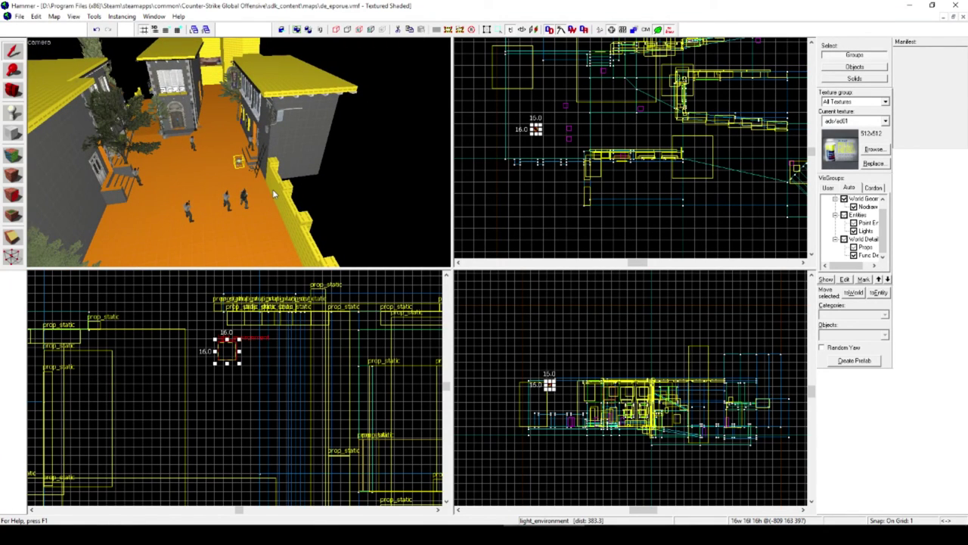
Examine the light_environment's placement over the courtyard, player spawns and surrounding buildings from several distances and angles.
key(z)
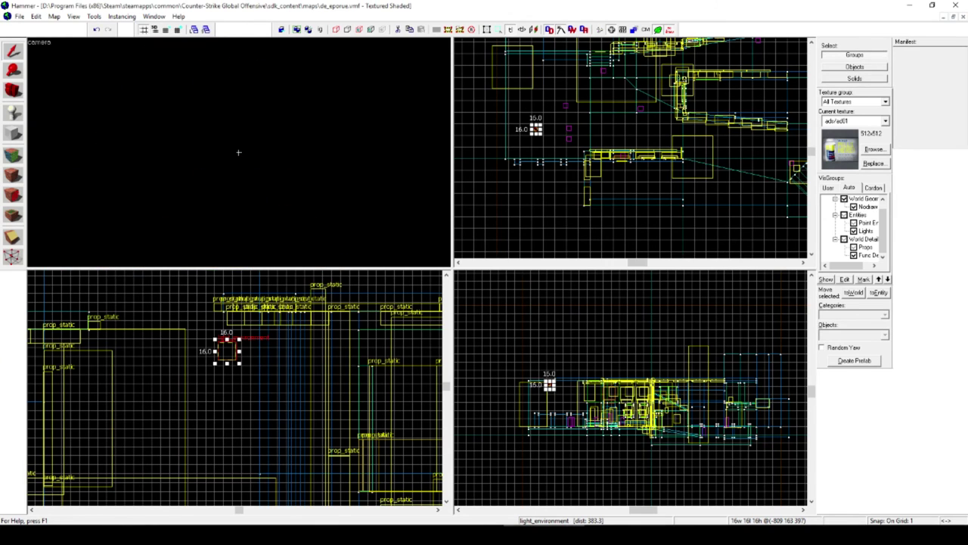
key(z)
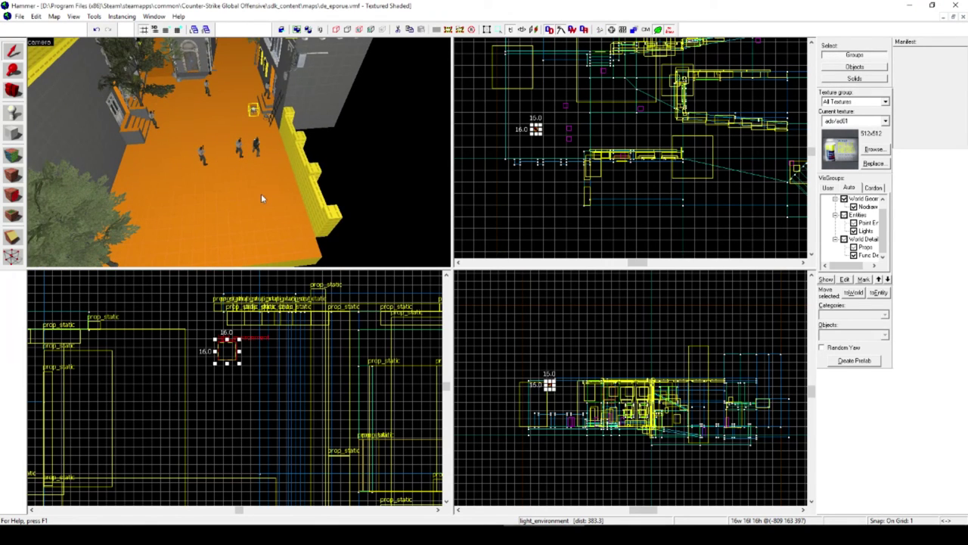
key(z)
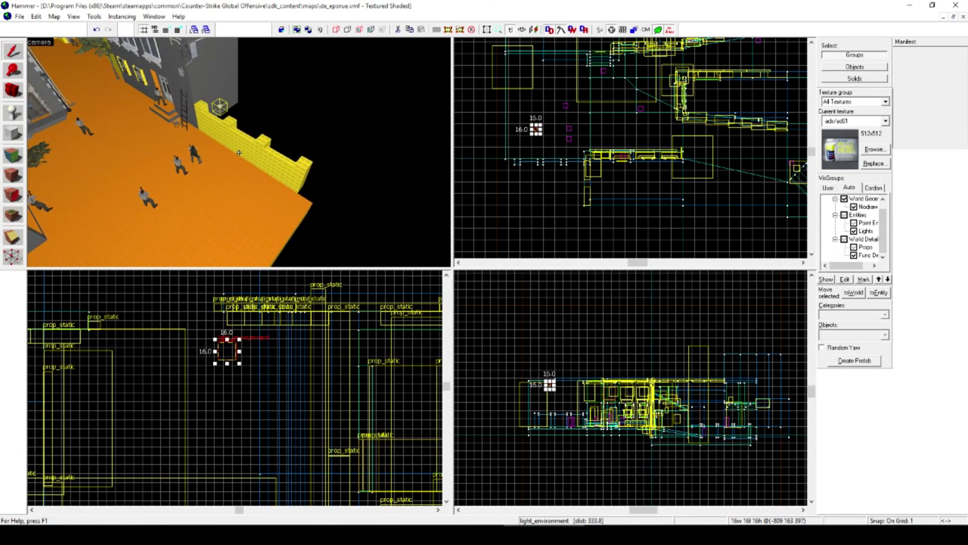
key(d)
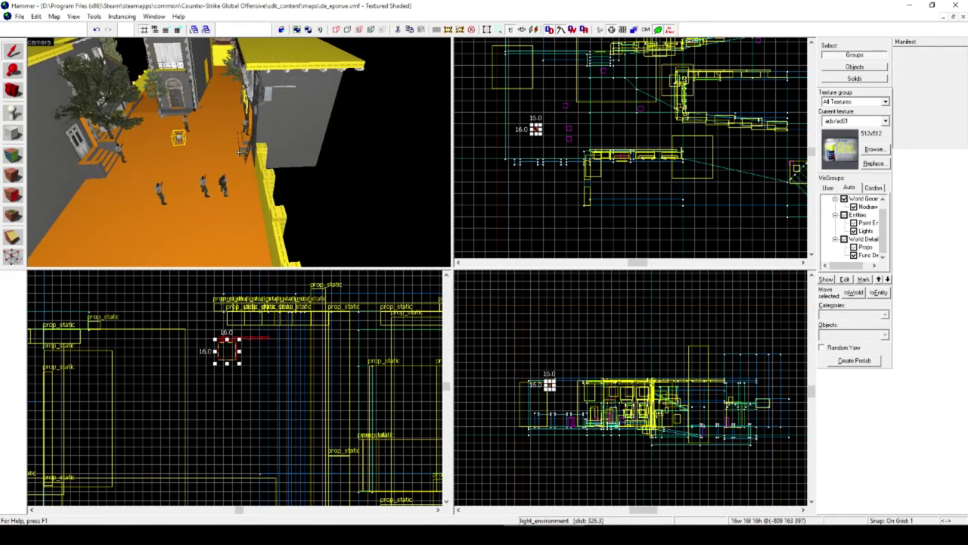
key(a)
key(z)
scroll(294, 159, down, 1)
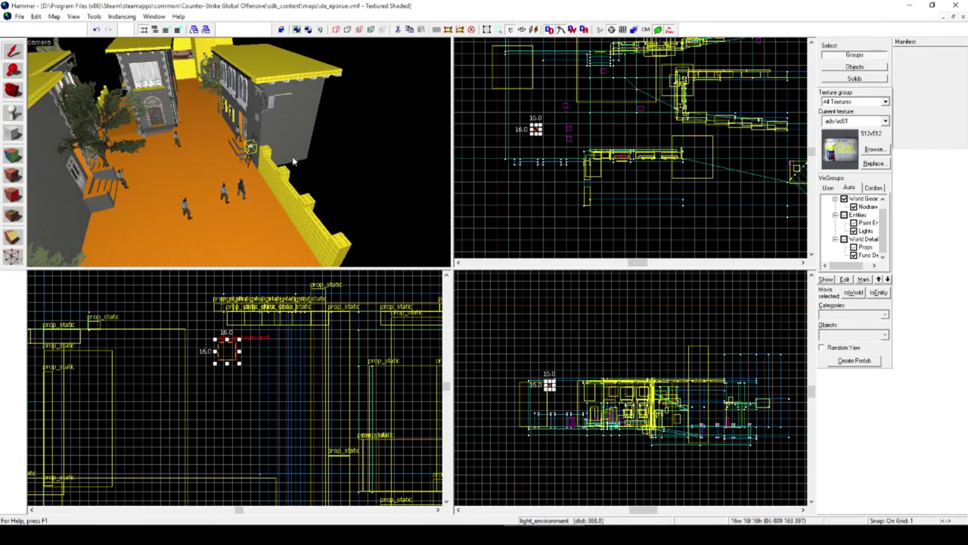
scroll(293, 161, down, 1)
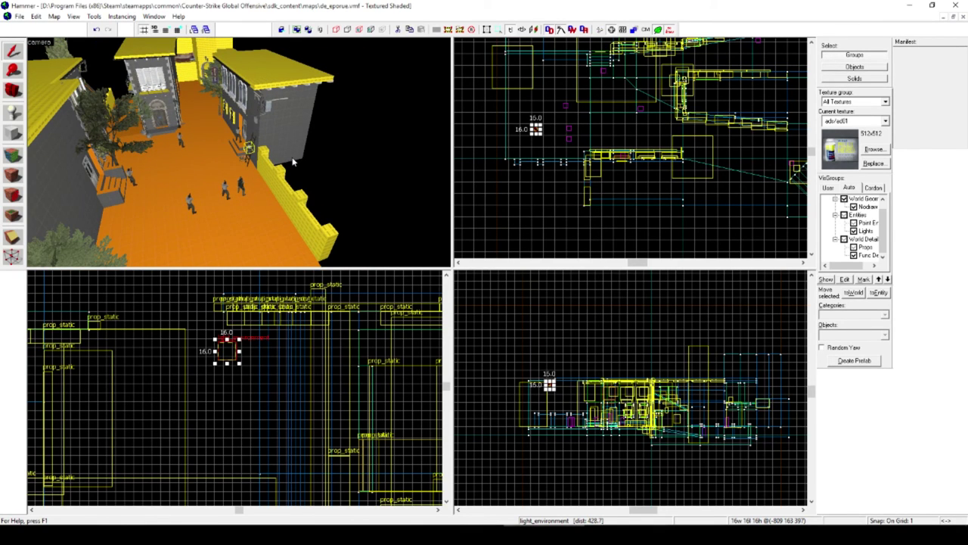
Browse the available entity classes in the light_environment's properties, from the logic entities back to the filter entities, and close the properties.
scroll(241, 151, up, 3)
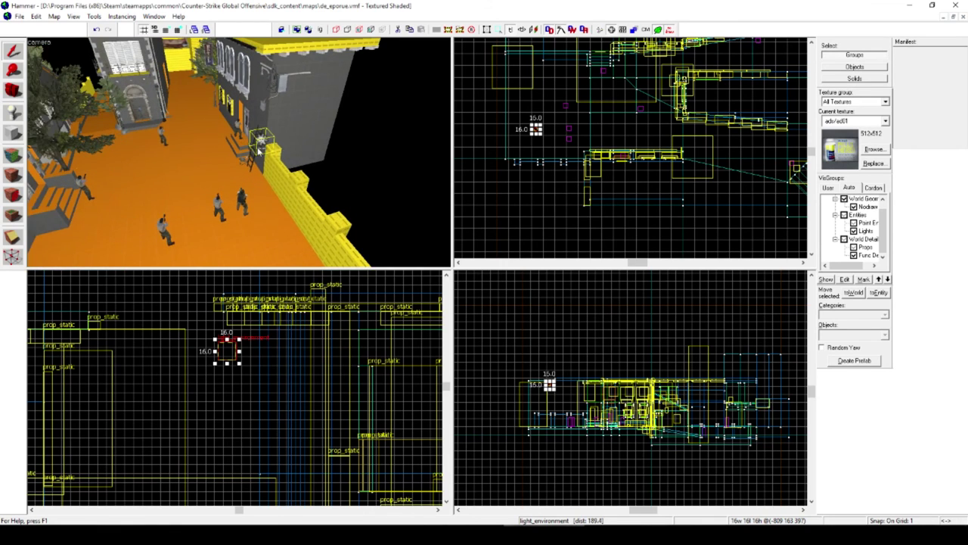
double_click(264, 145)
click(384, 143)
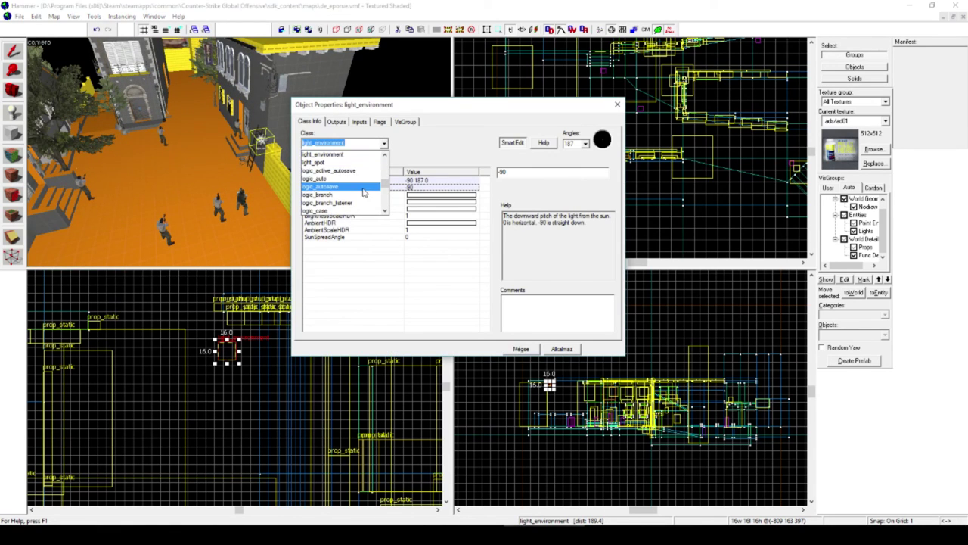
scroll(344, 201, down, 3)
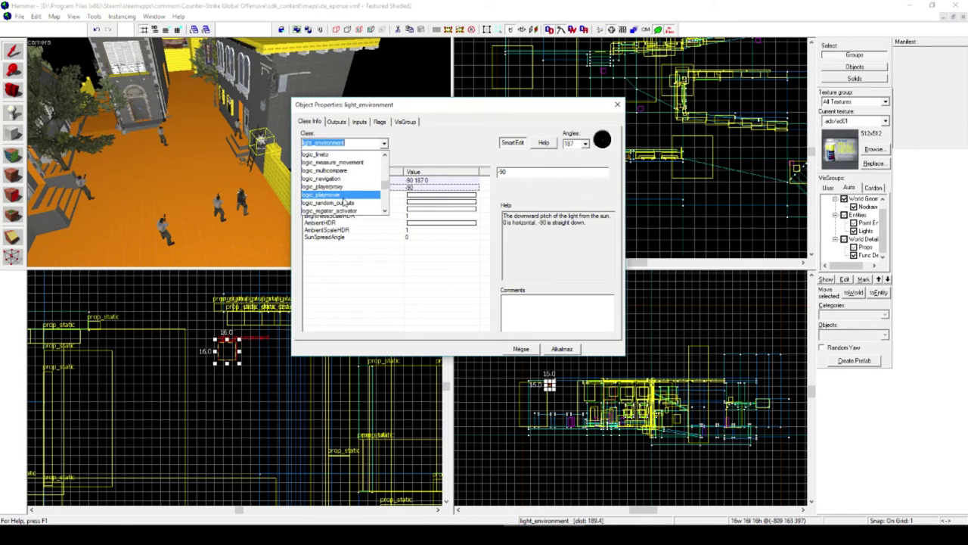
scroll(348, 202, up, 6)
scroll(353, 203, up, 6)
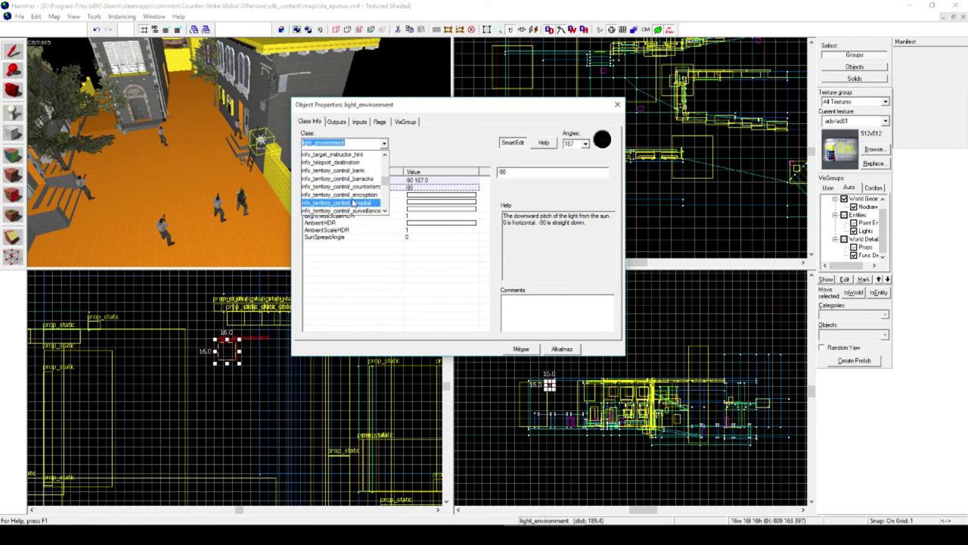
scroll(353, 202, up, 8)
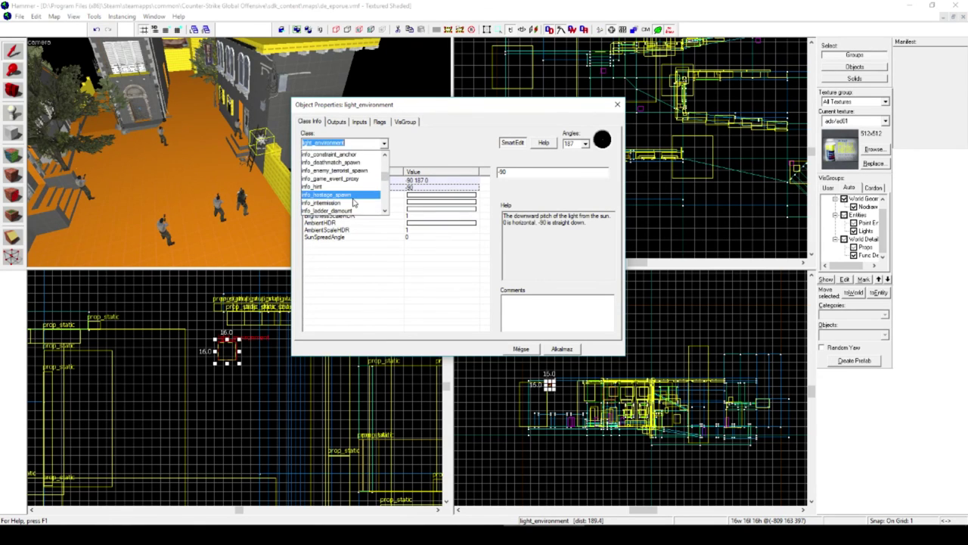
scroll(354, 203, up, 6)
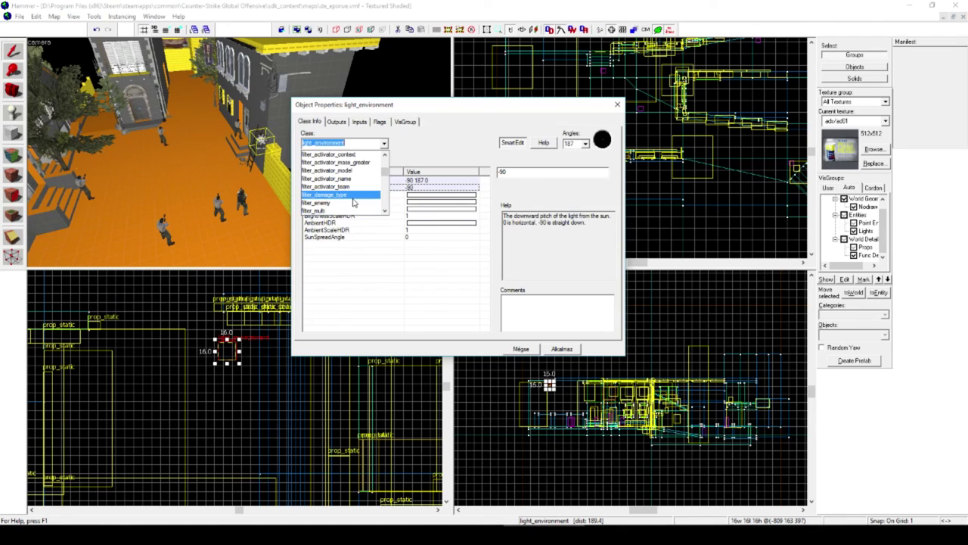
click(423, 157)
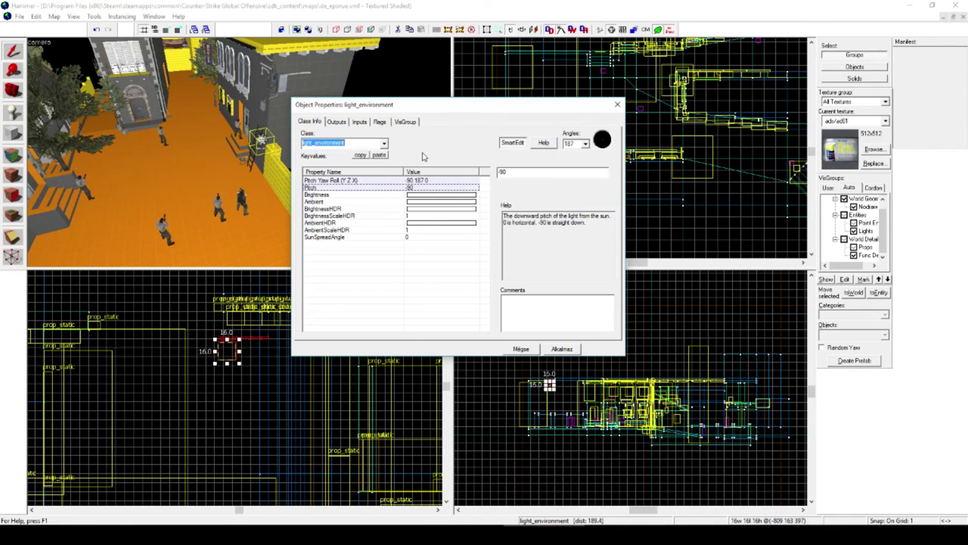
click(617, 105)
scroll(282, 177, down, 1)
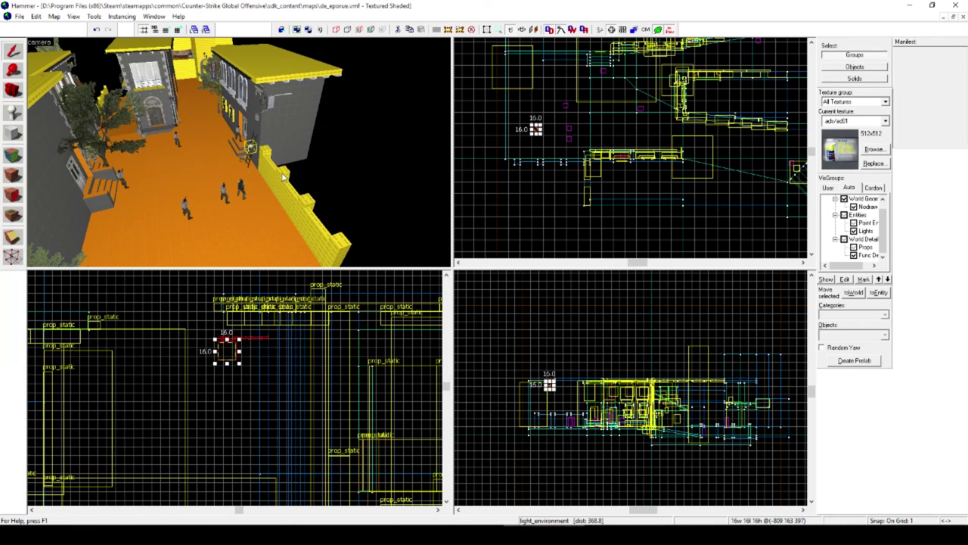
scroll(283, 177, down, 1)
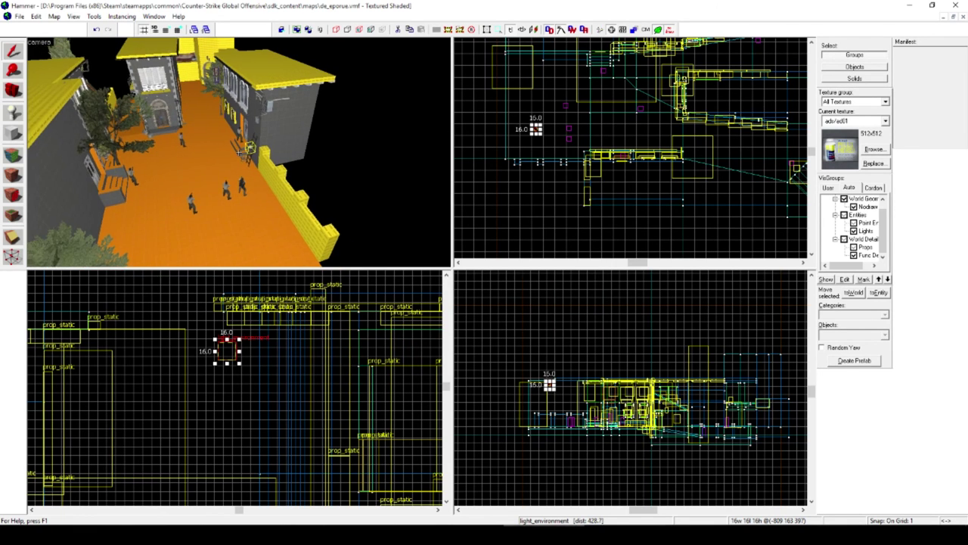
key(z)
key(w)
key(s)
key(z)
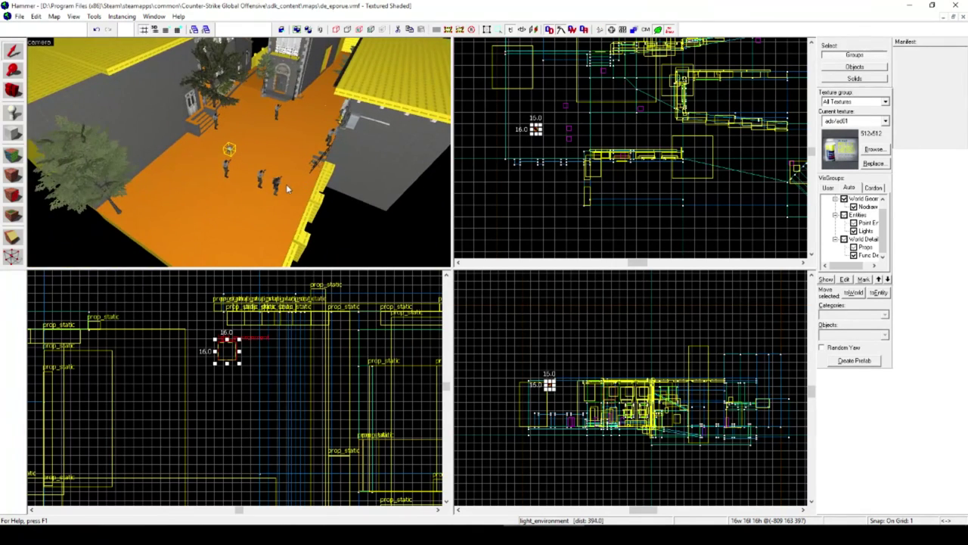